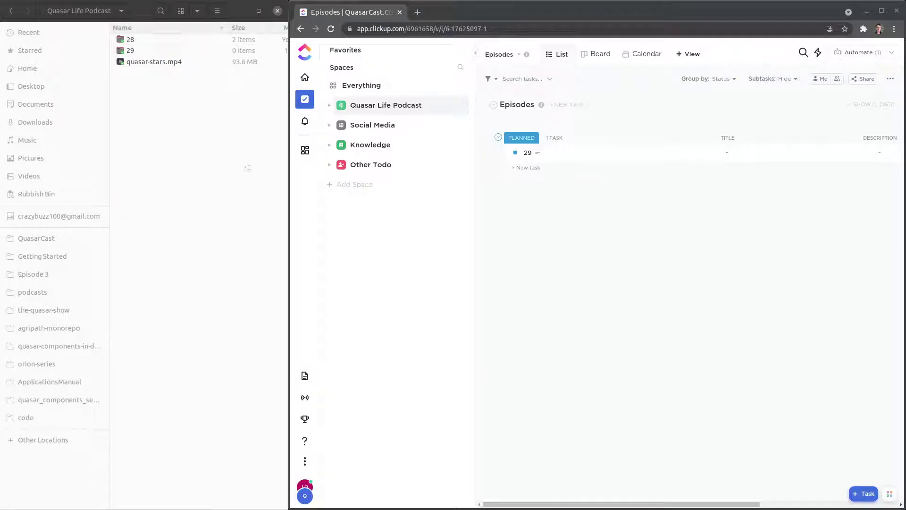
- Narrow the Nautilus sidebar to widen the Quasar Life Podcast file list, then focus ClickUp
drag(109, 147, 104, 147)
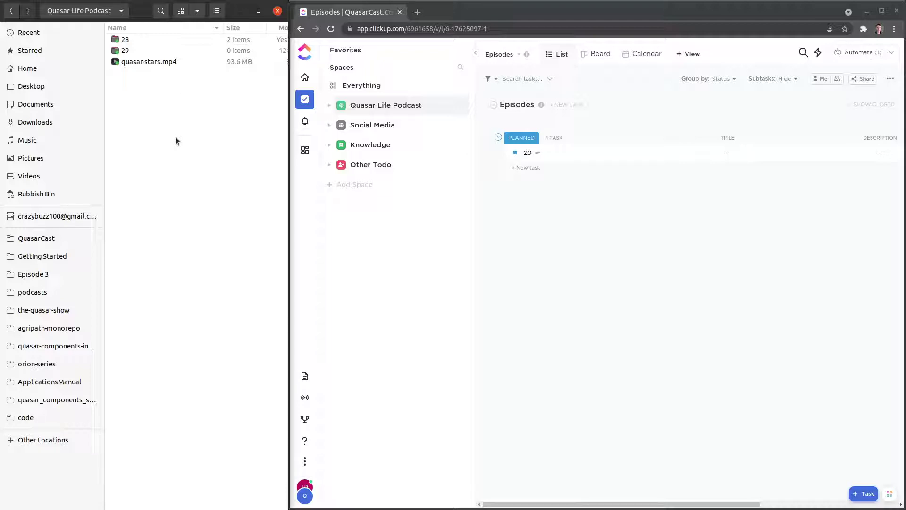
click(561, 200)
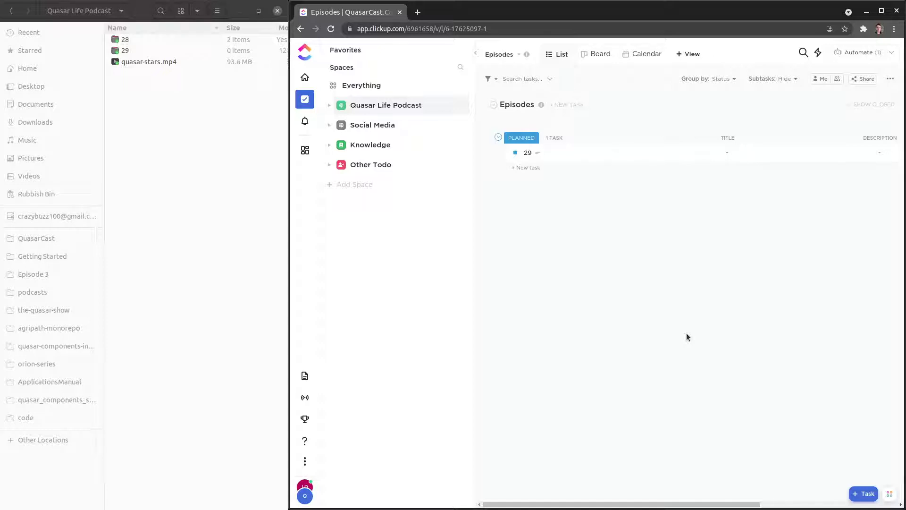
- Select and open the empty episode folder 29 in Nautilus
click(141, 62)
click(126, 48)
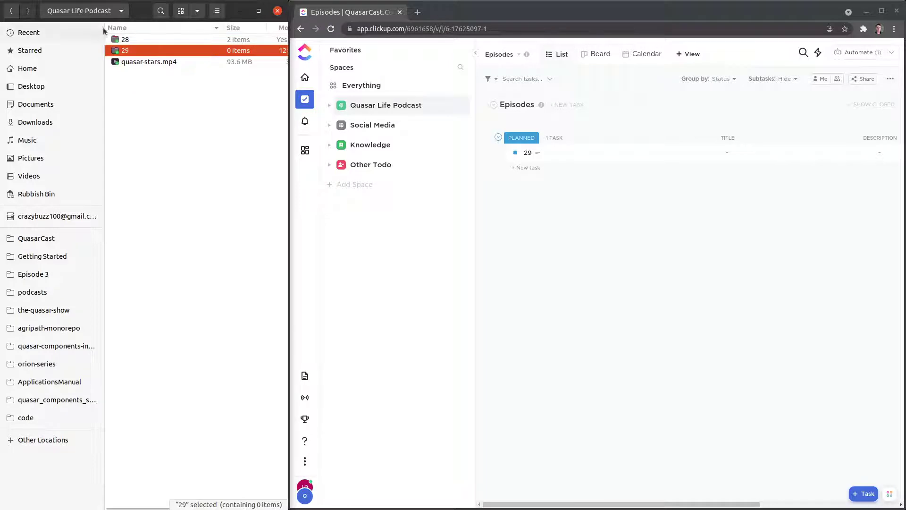
double_click(125, 51)
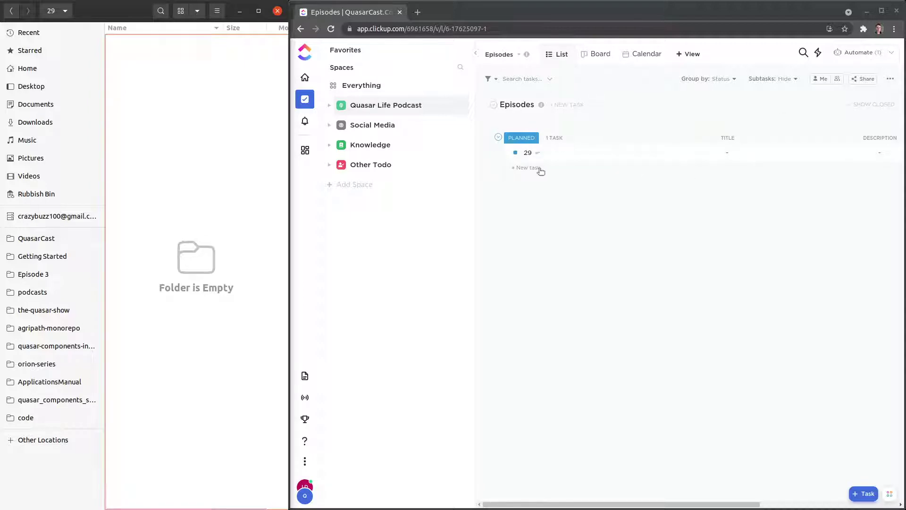
scroll(638, 217, right, 5)
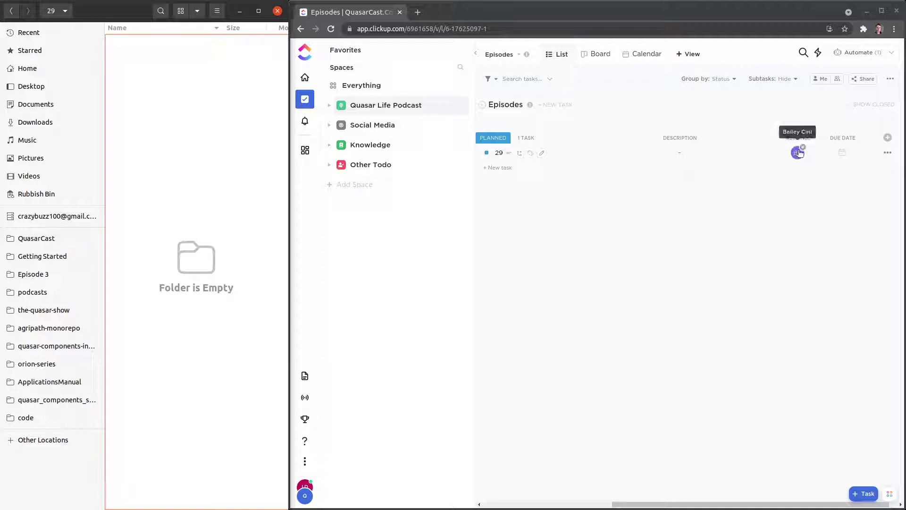
scroll(785, 172, left, 2)
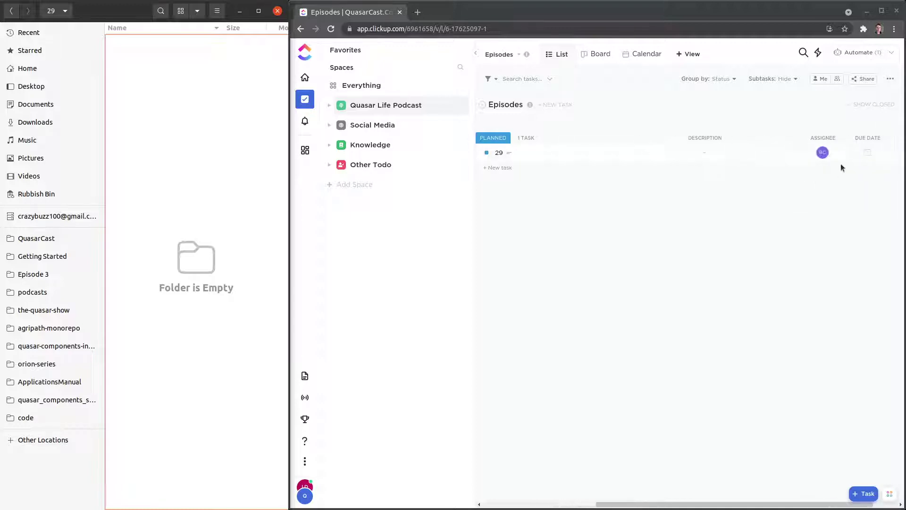
scroll(727, 223, left, 2)
- Create a new text document named info.txt in folder 29 and open it in Sublime Text
right_click(188, 110)
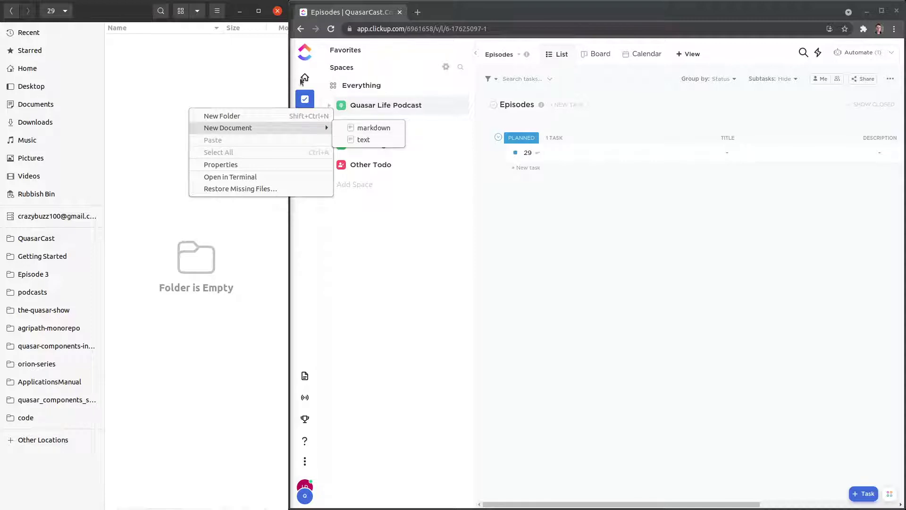
click(149, 44)
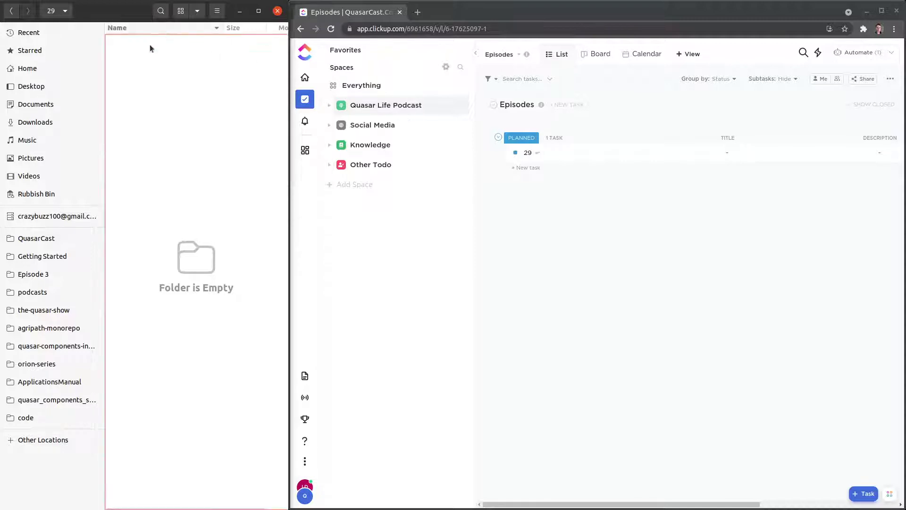
right_click(177, 94)
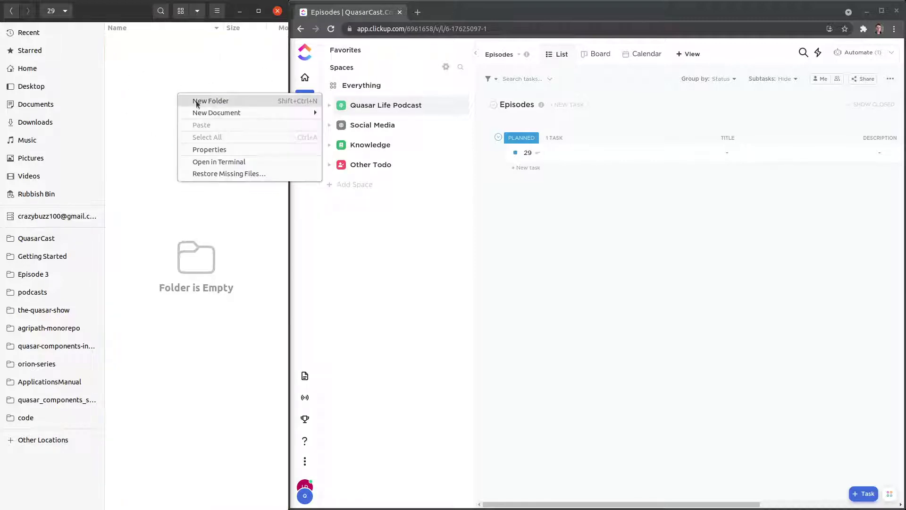
mouse_move(226, 113)
click(354, 124)
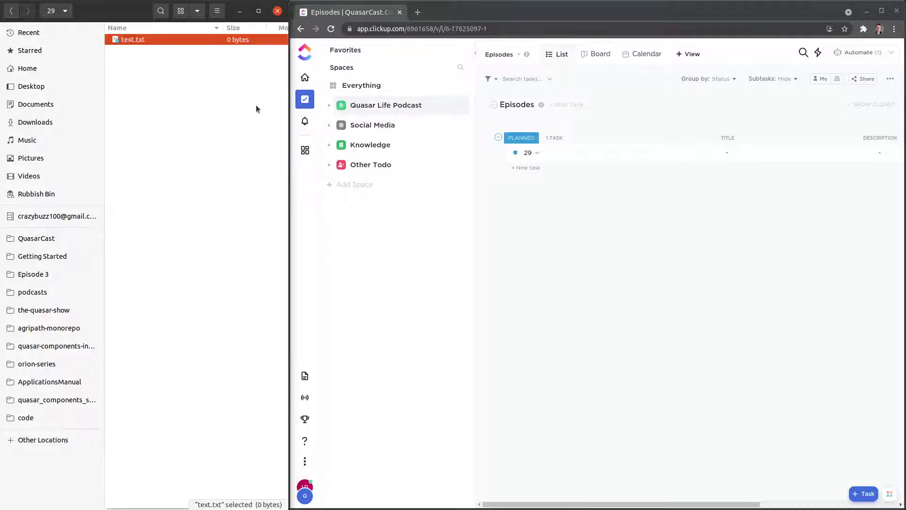
key(F2)
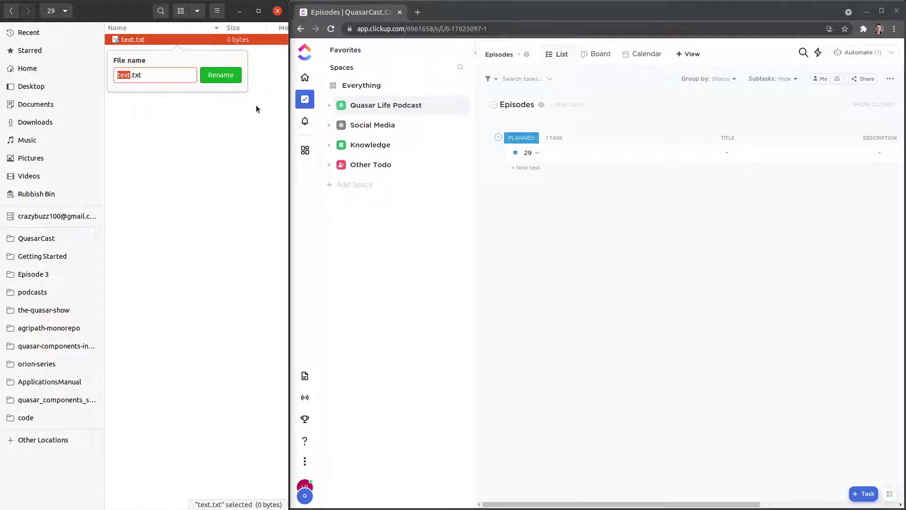
text(info)
key(Return)
double_click(135, 39)
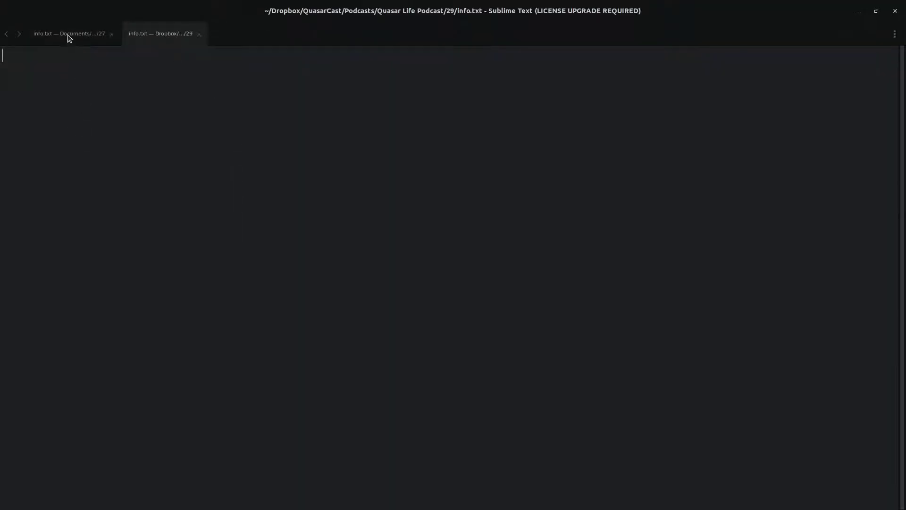
- In episode 27's info.txt, add a bold **Twitter Social** heading below the episode number
click(68, 39)
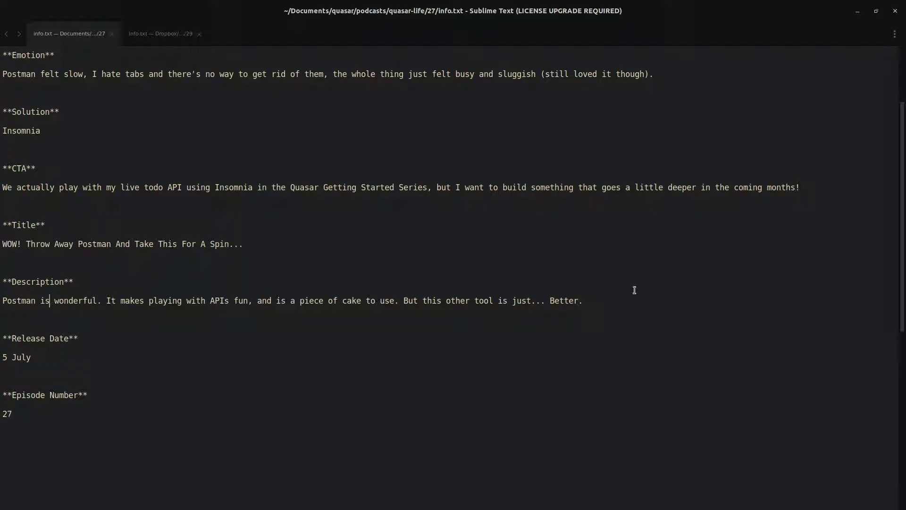
drag(616, 300, 4, 225)
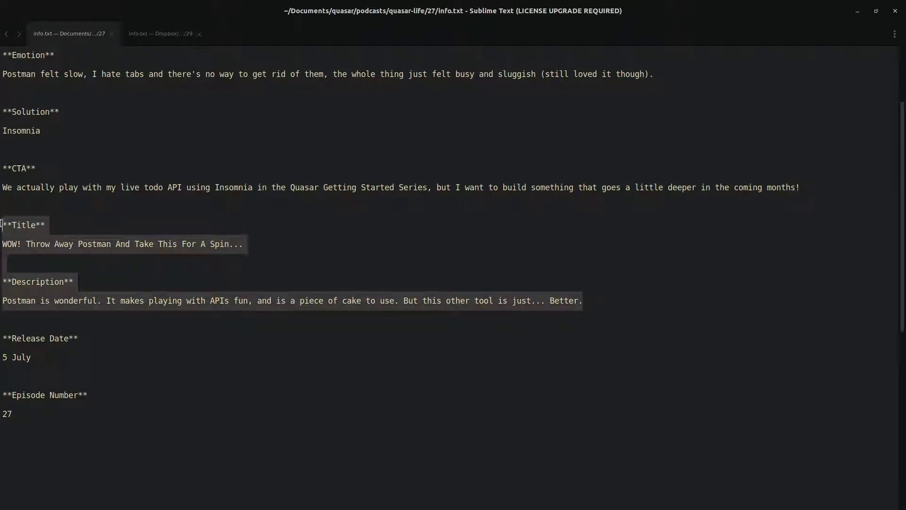
click(146, 230)
scroll(186, 431, down, 4)
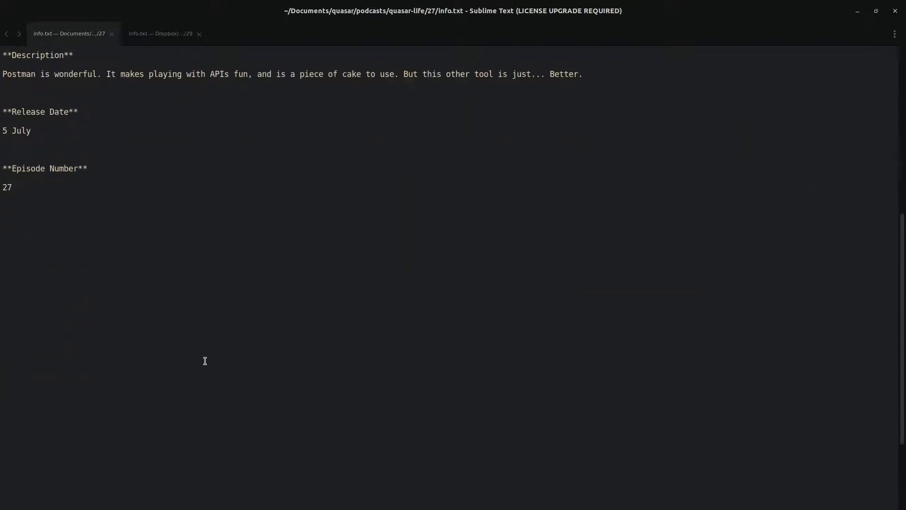
key(Return)
key(Return)
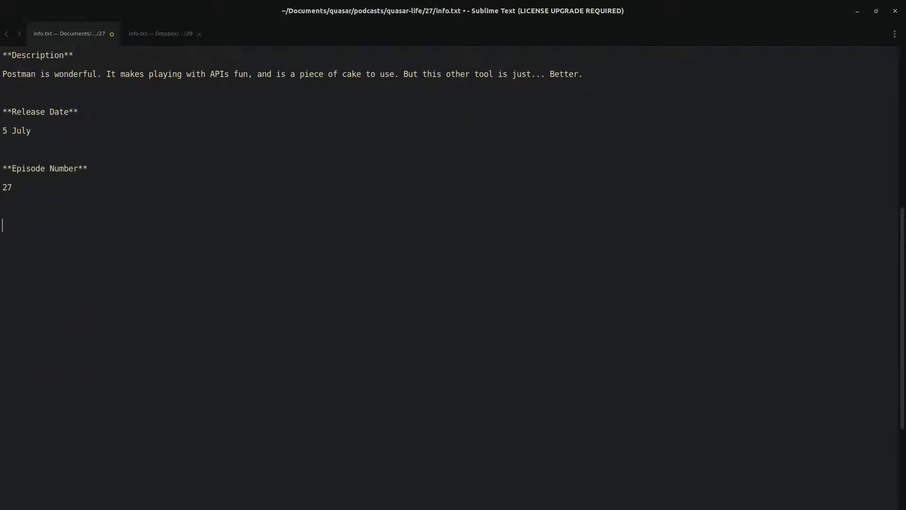
text(**Tiwtter Social**)
key(BackSpace)
key(BackSpace)
text(**)
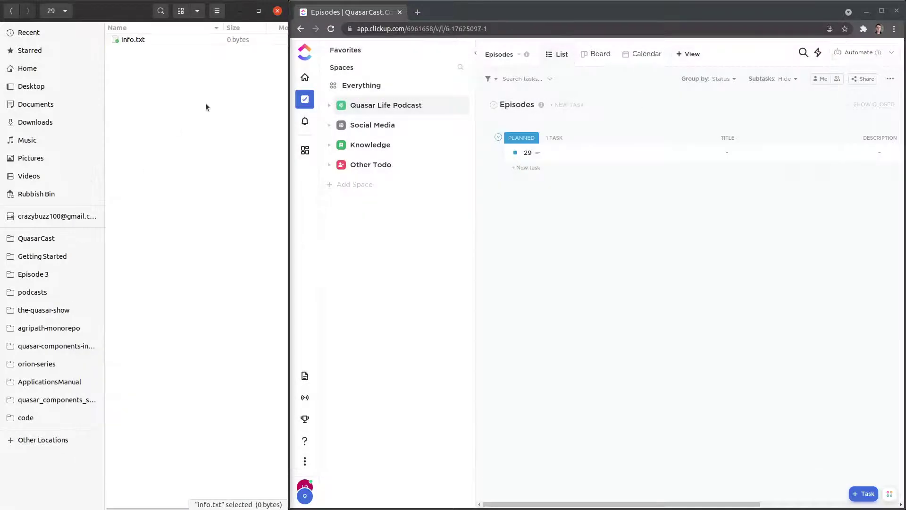
- Maximise the ClickUp browser window and open episode task 29's details
click(141, 40)
click(155, 63)
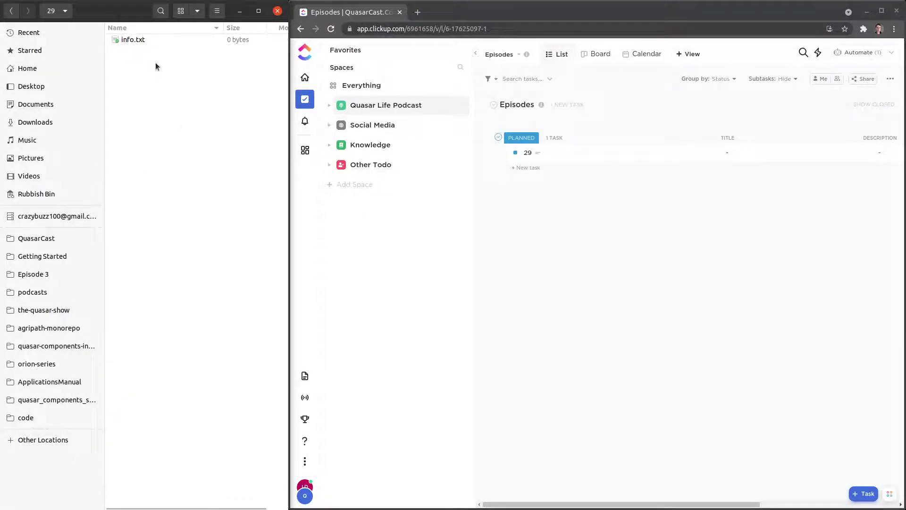
click(647, 279)
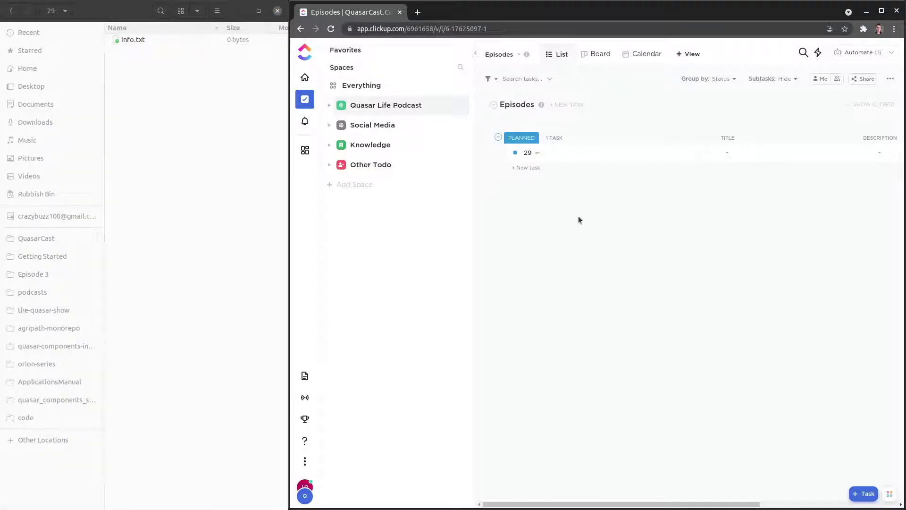
double_click(681, 12)
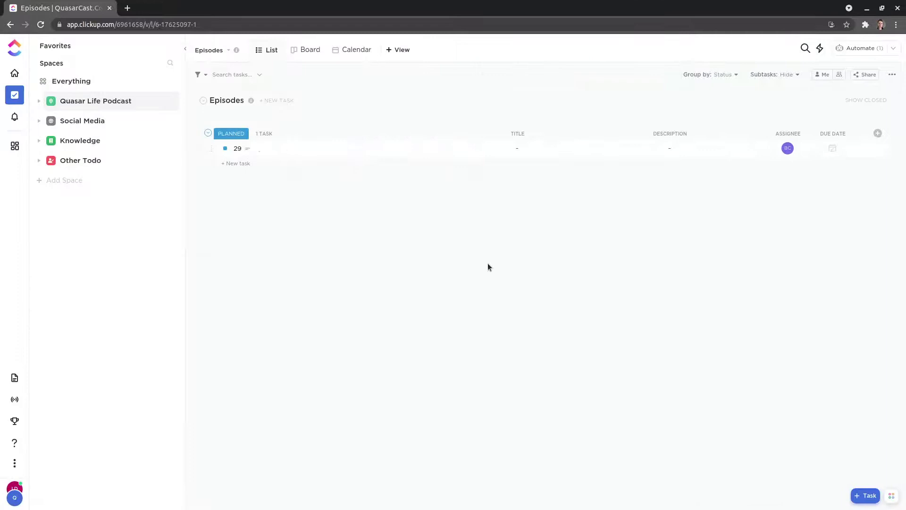
click(238, 148)
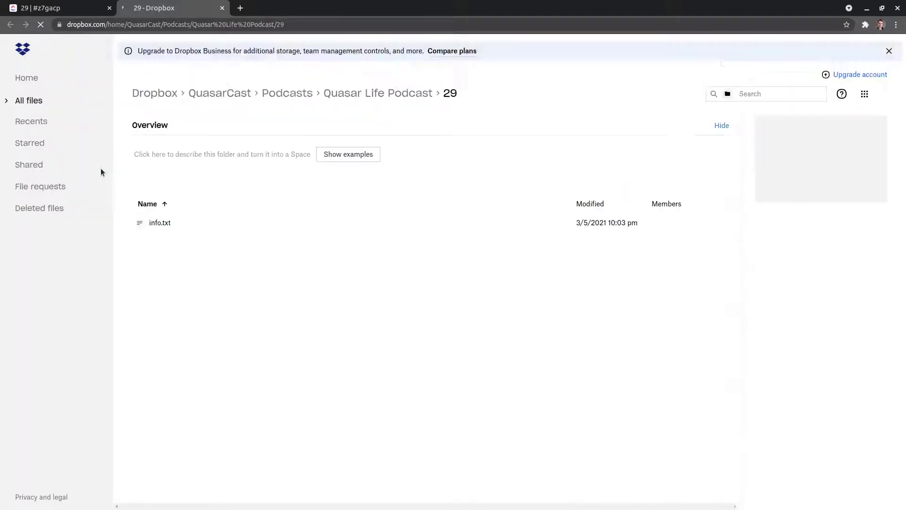
- Reveal Dropbox folder 29 in the local file manager and tile it beside the browser
click(420, 95)
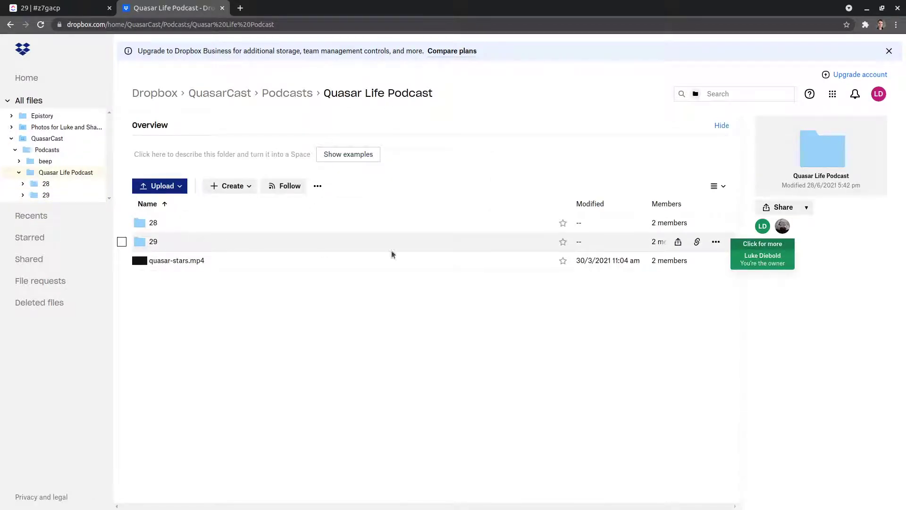
click(716, 242)
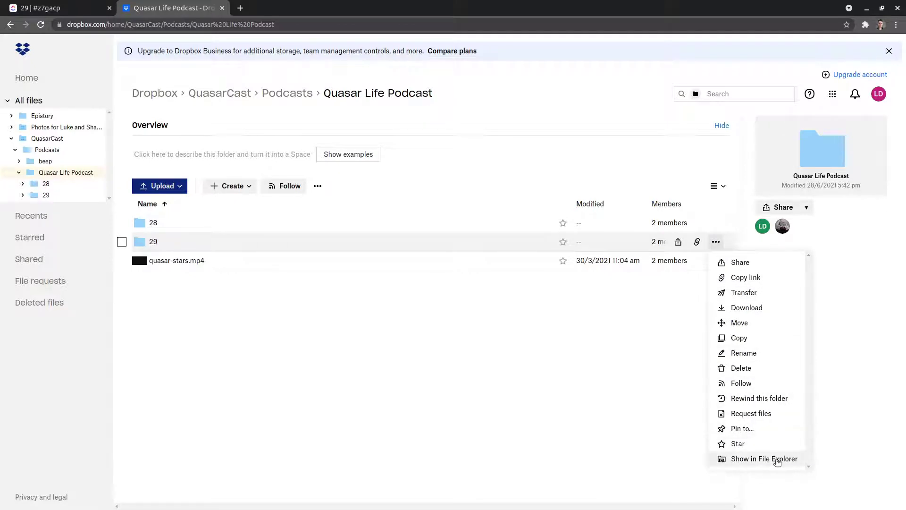
click(775, 460)
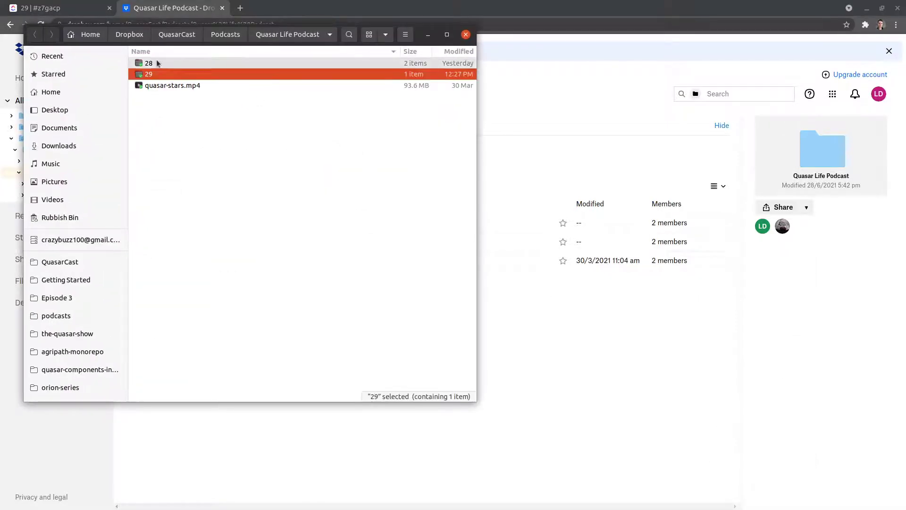
double_click(150, 75)
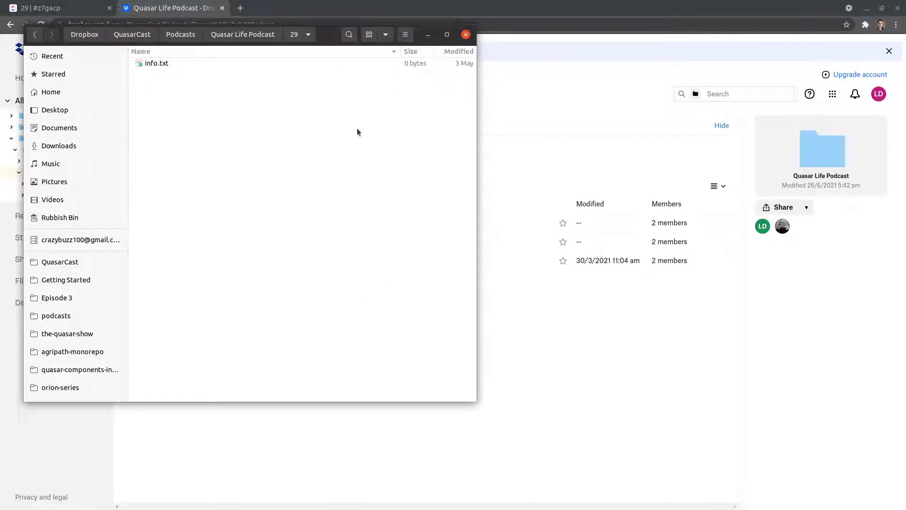
click(842, 85)
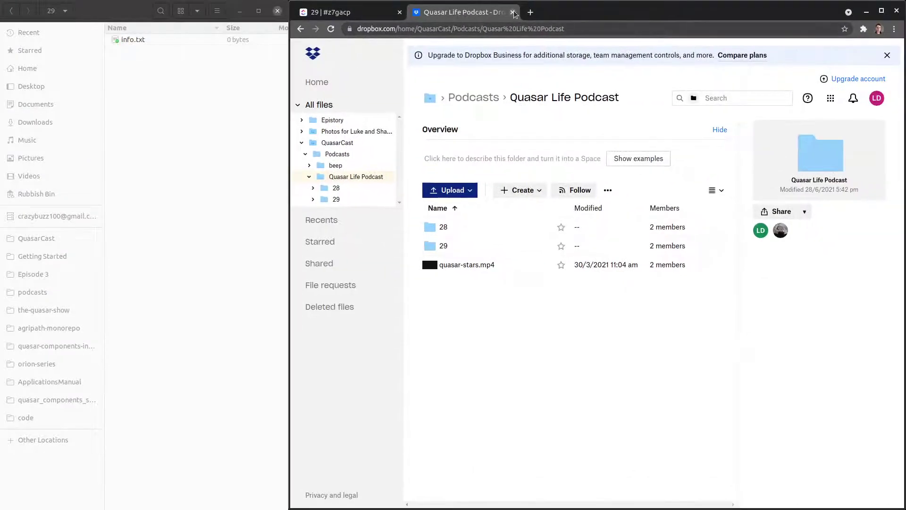
- Close the Dropbox tab and task 29 details, then show the Quasar Life Podcast space full-screen
click(513, 12)
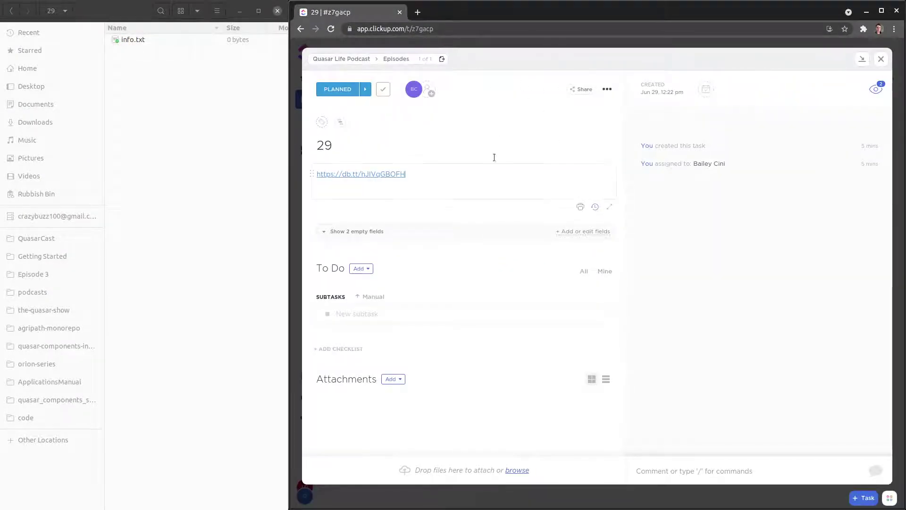
click(883, 60)
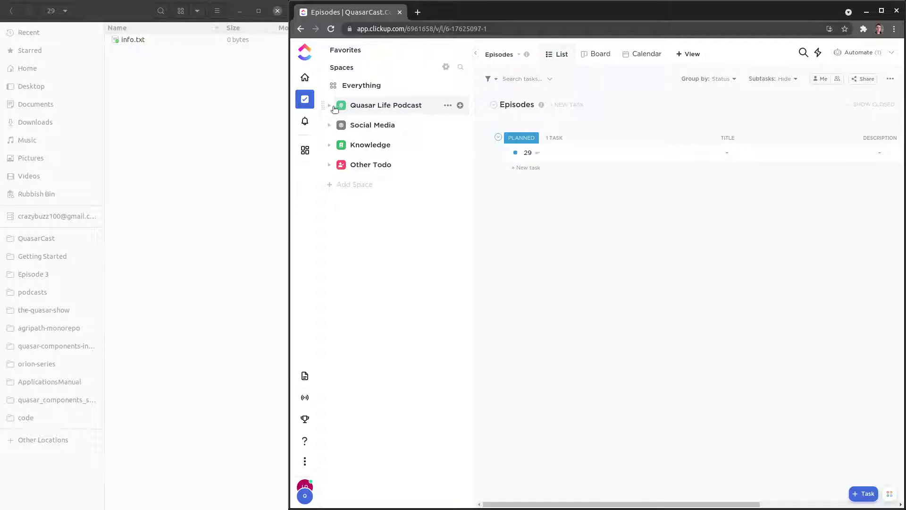
click(383, 108)
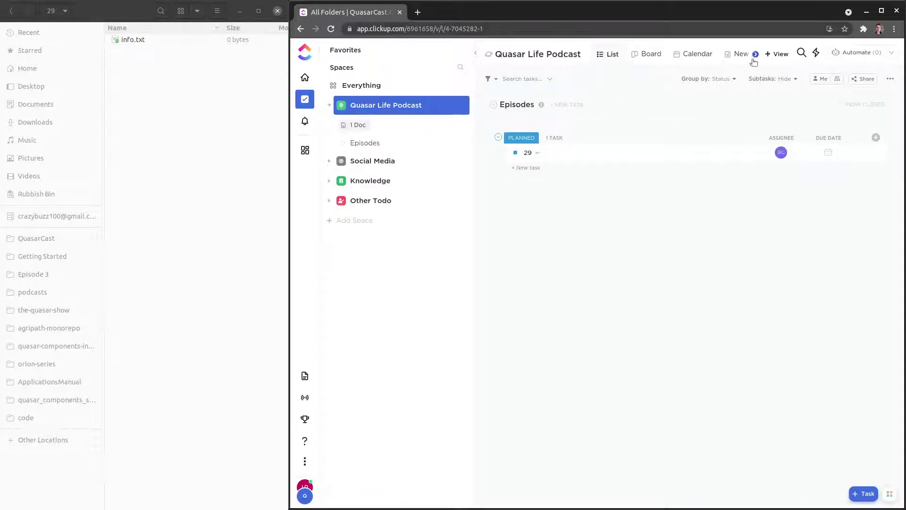
double_click(643, 17)
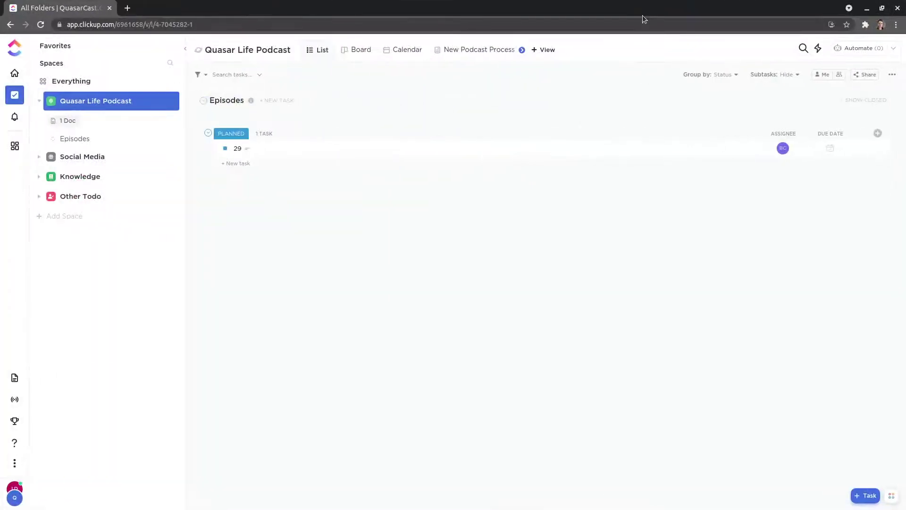
- Open the New Podcast Process! doc and read its Preparation section
click(489, 54)
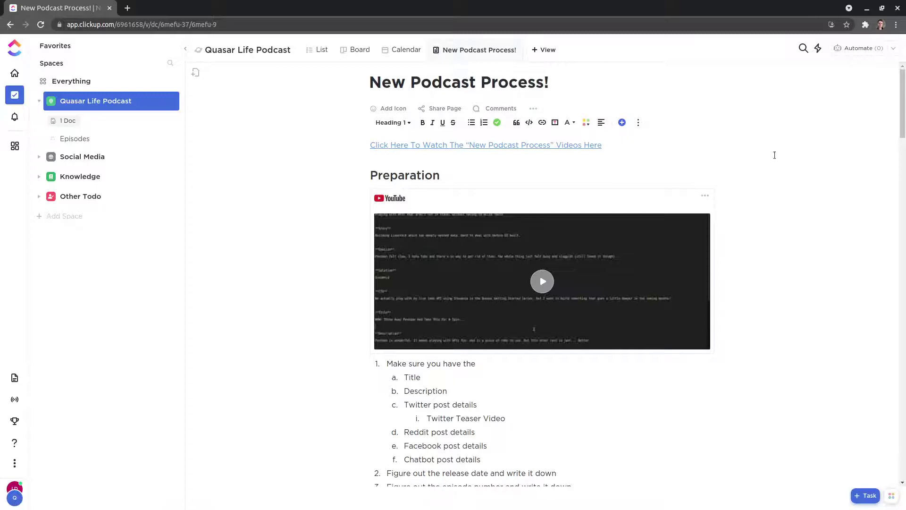
scroll(900, 80, down, 1)
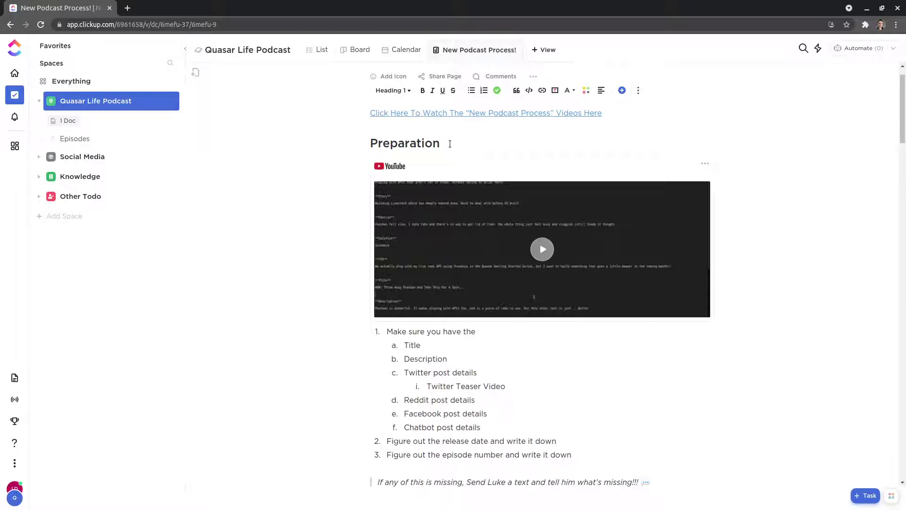
mouse_move(548, 257)
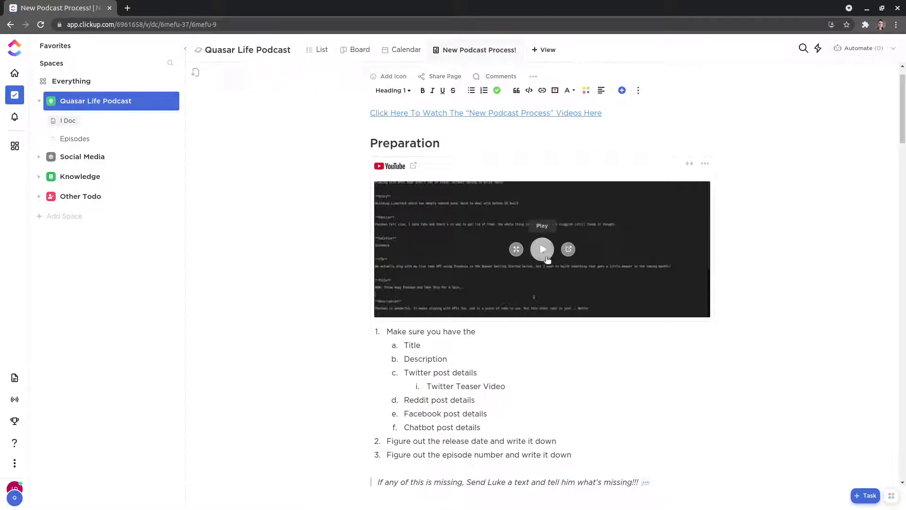
scroll(495, 328, down, 5)
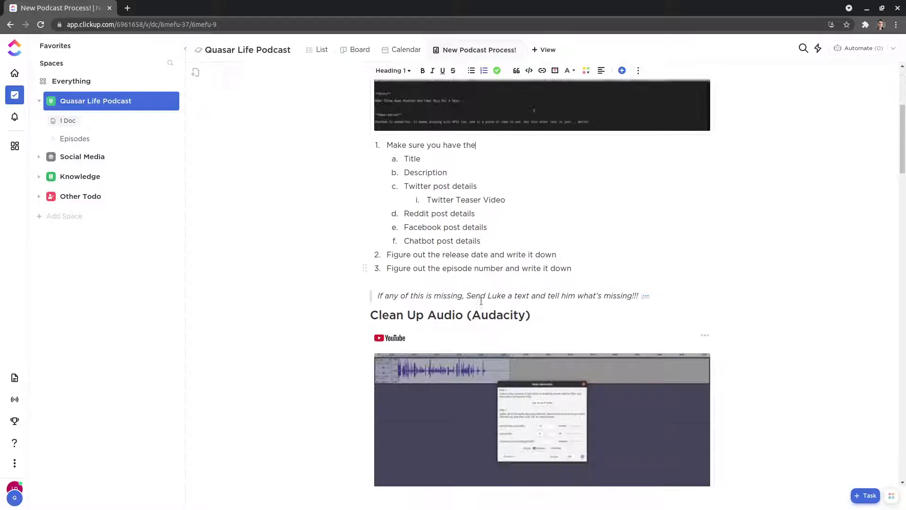
scroll(538, 373, up, 5)
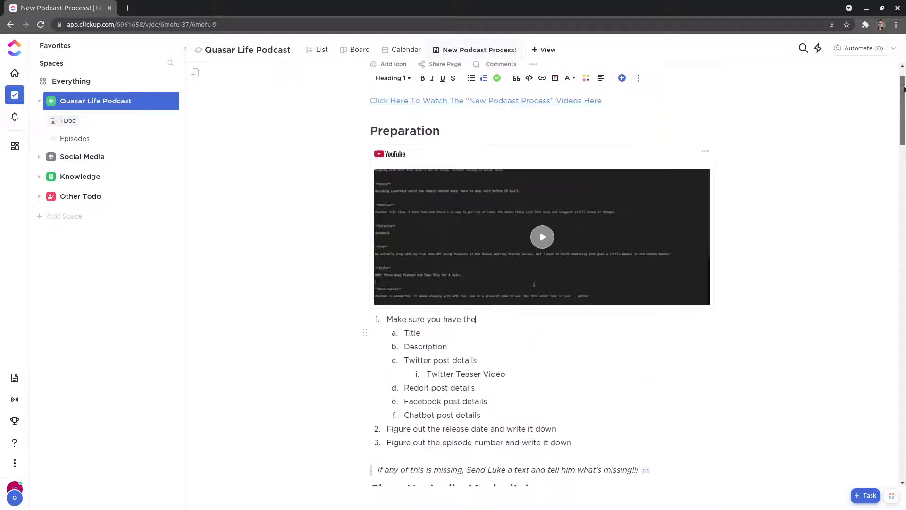
scroll(539, 373, down, 2)
scroll(467, 373, down, 2)
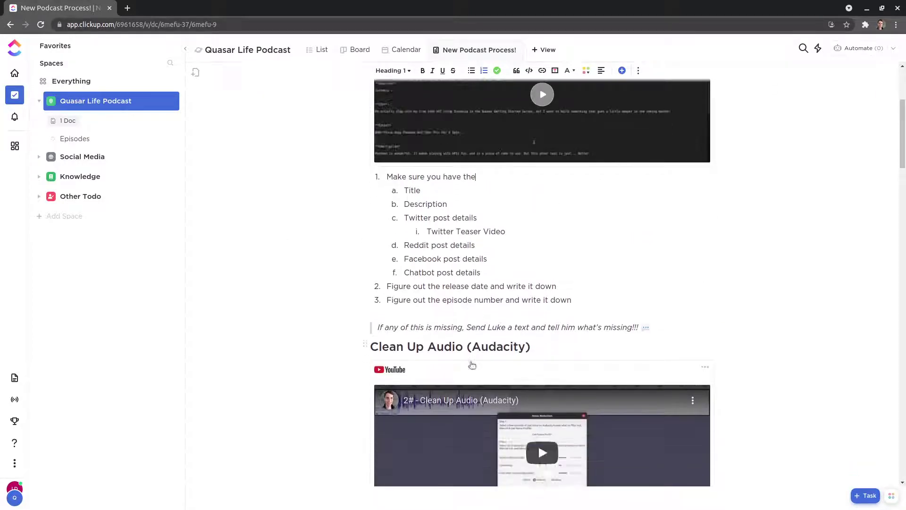
drag(381, 278, 652, 277)
click(616, 278)
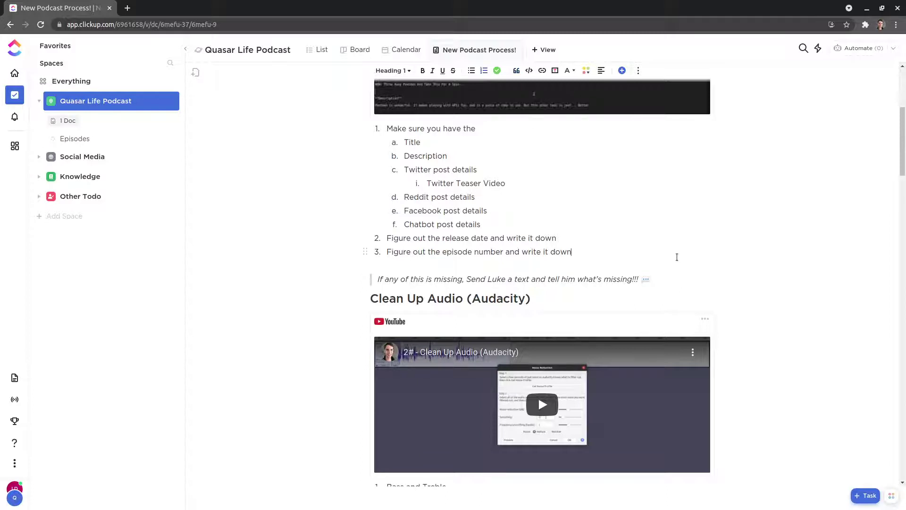
- Scroll on through the doc's video and checklist down to the Social section
scroll(888, 189, down, 5)
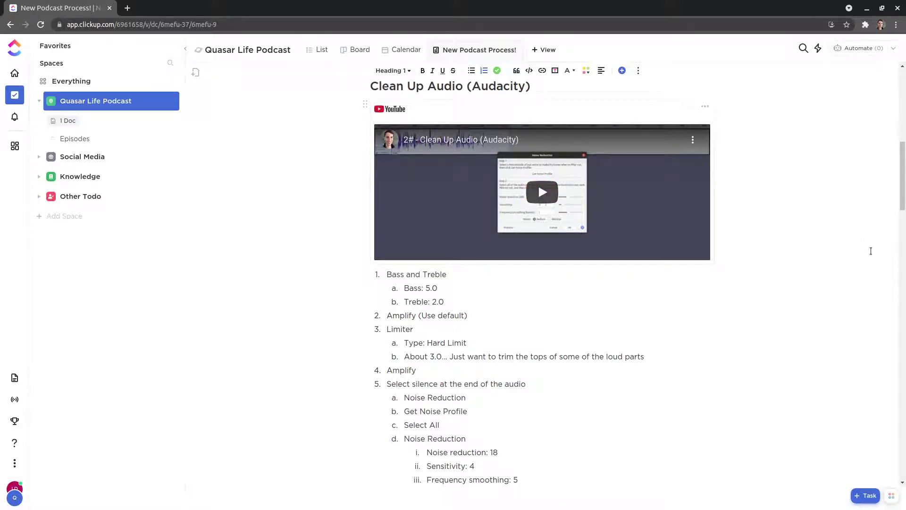
scroll(903, 207, down, 4)
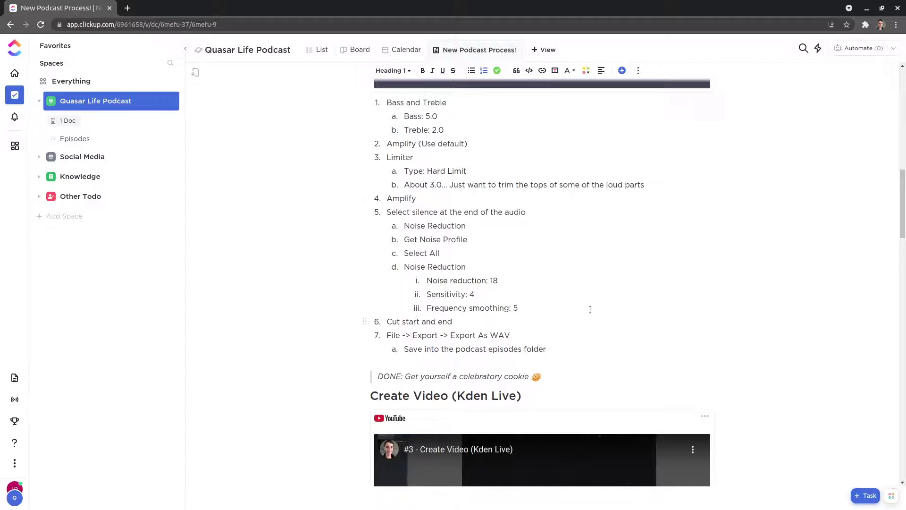
scroll(903, 217, up, 1)
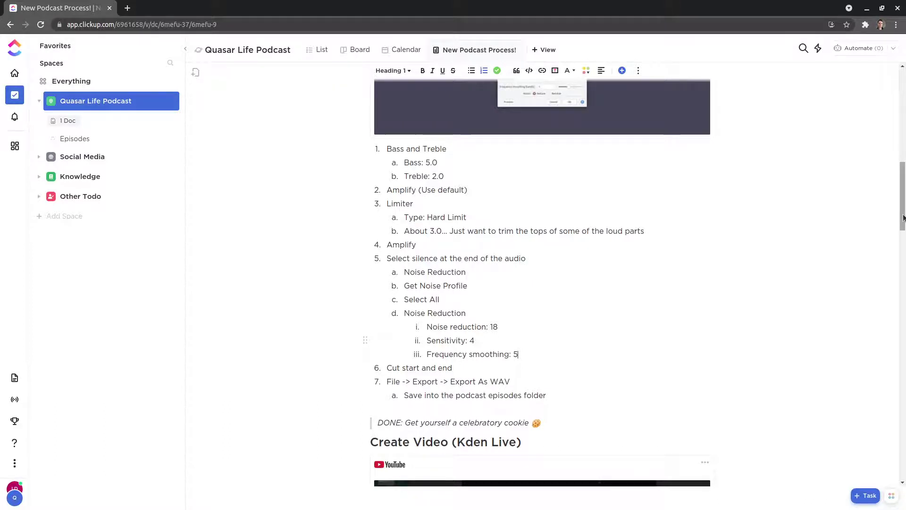
drag(904, 217, 905, 277)
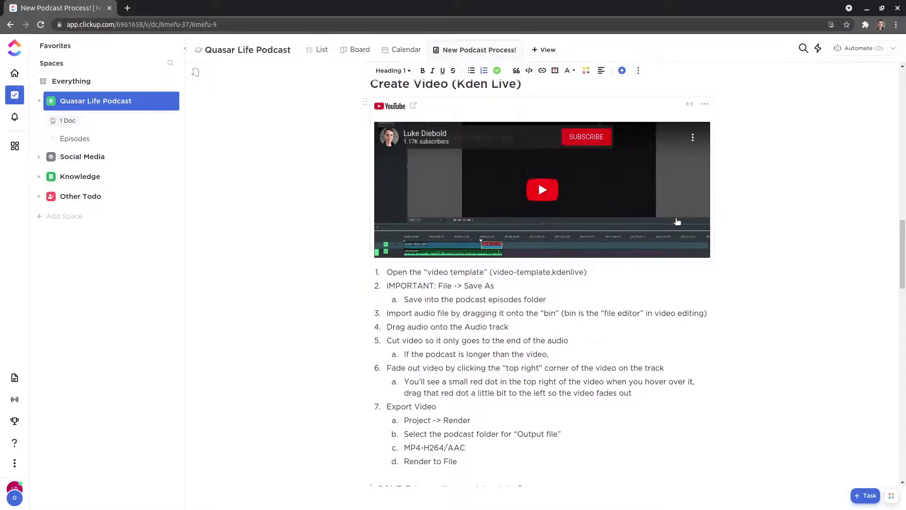
drag(904, 240, 904, 309)
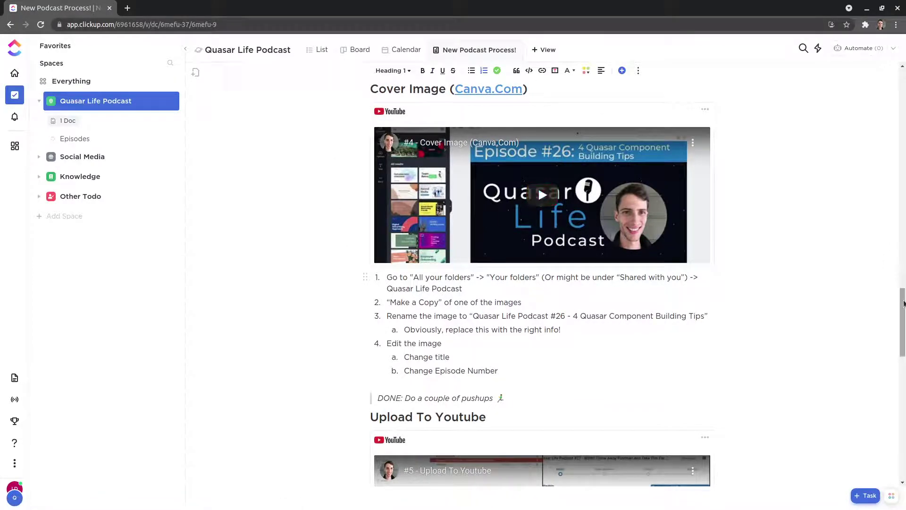
drag(904, 303, 902, 414)
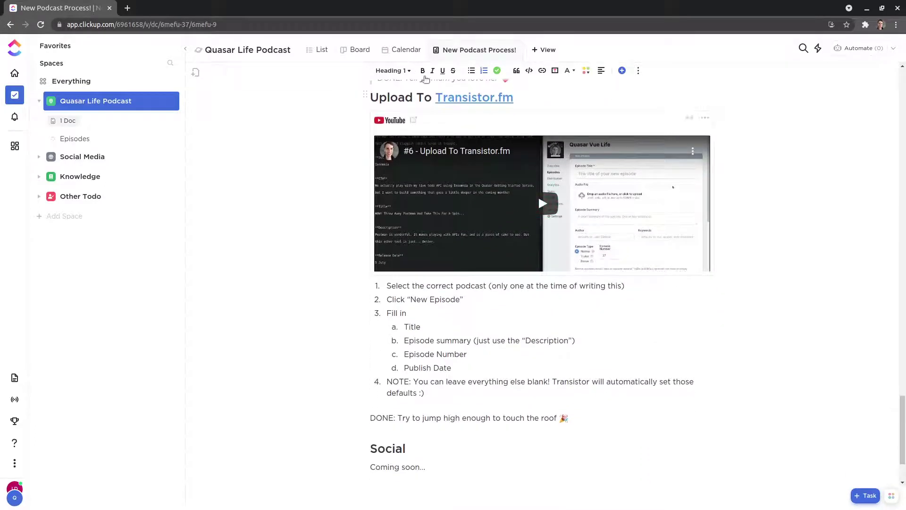
scroll(771, 346, down, 2)
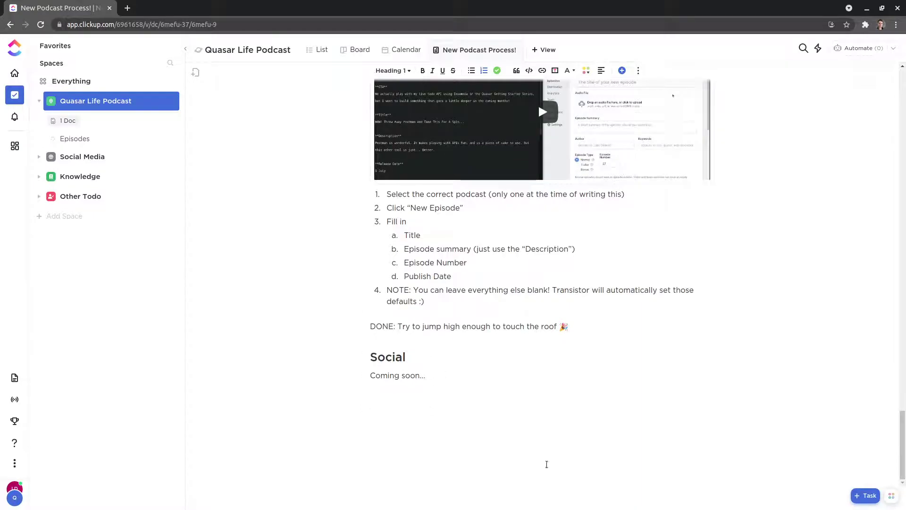
drag(902, 435, 876, 61)
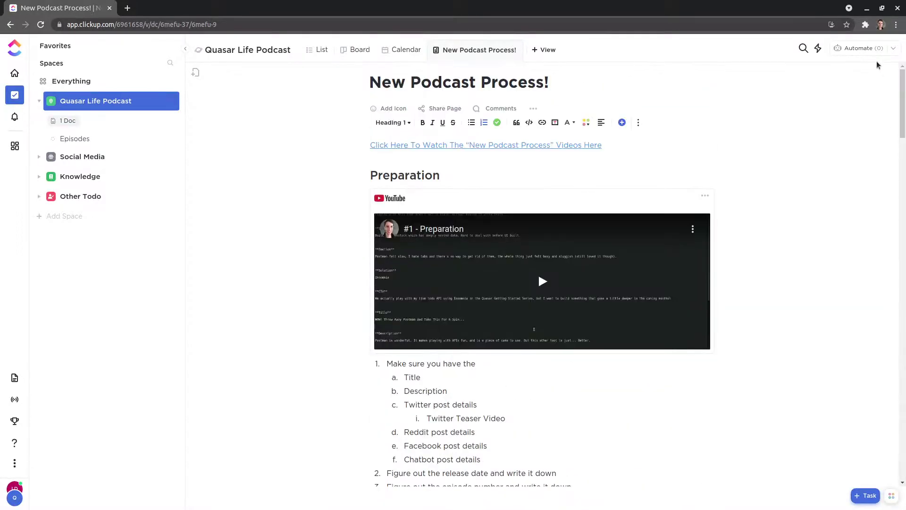
- Set episode task 29 to PUBLISHED and view the Episodes list as a Board
click(71, 138)
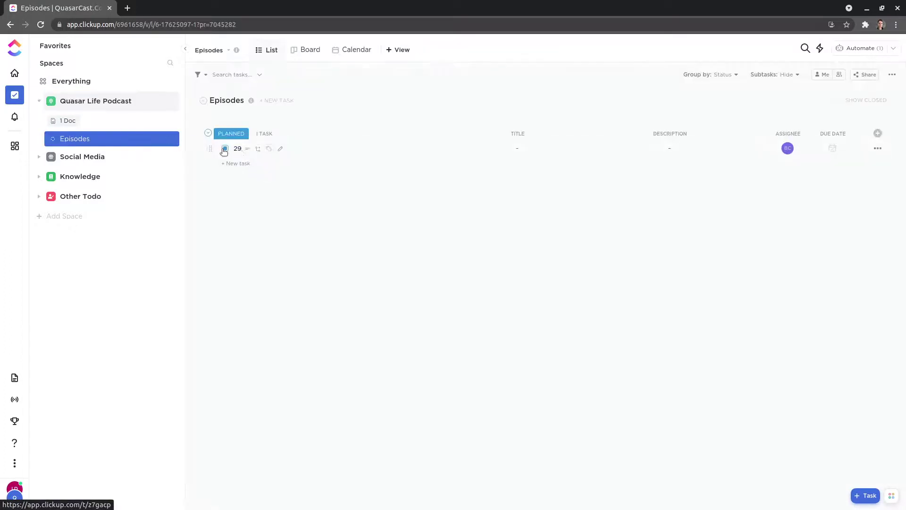
click(226, 149)
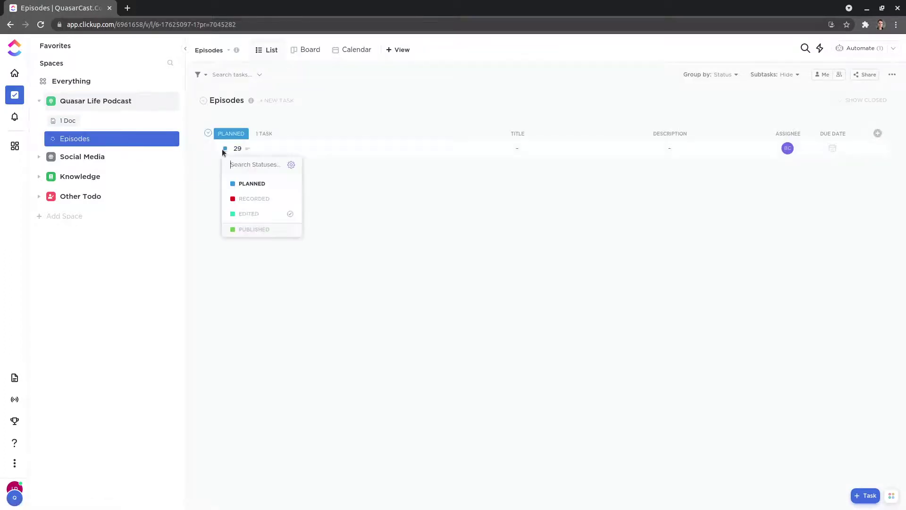
click(249, 234)
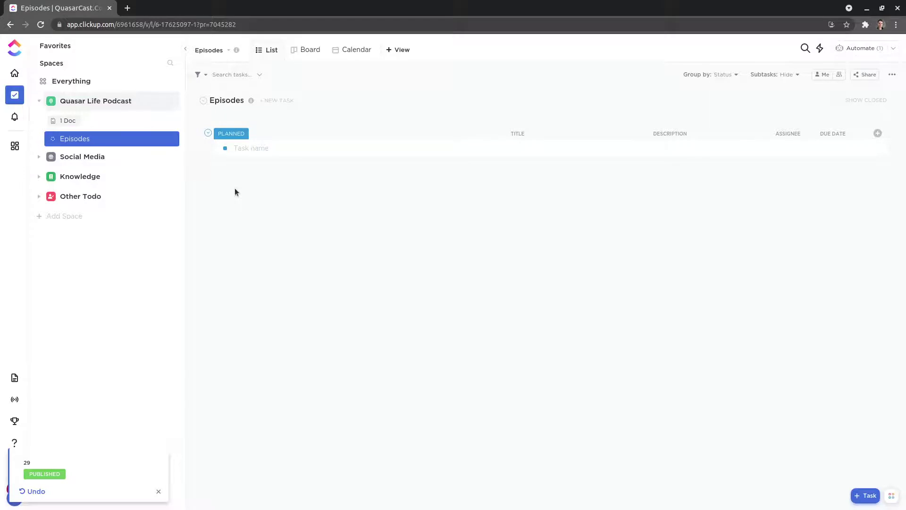
click(307, 50)
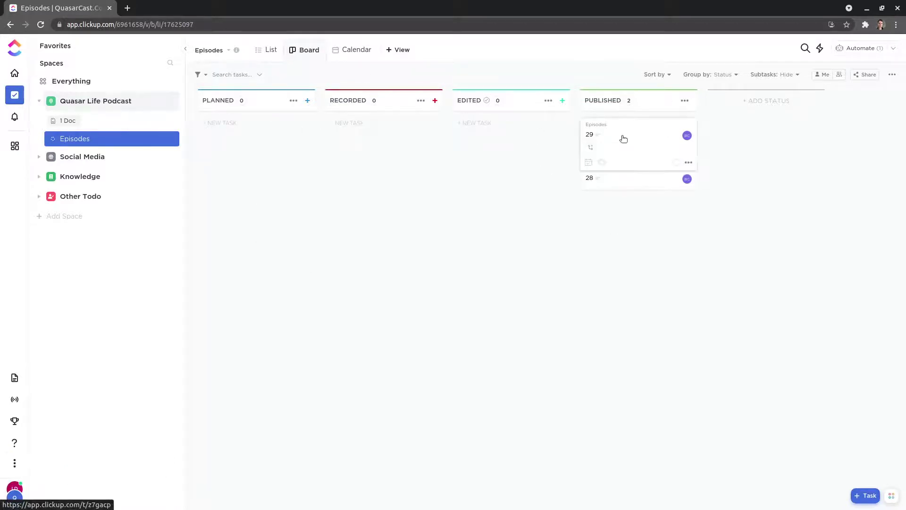
click(39, 156)
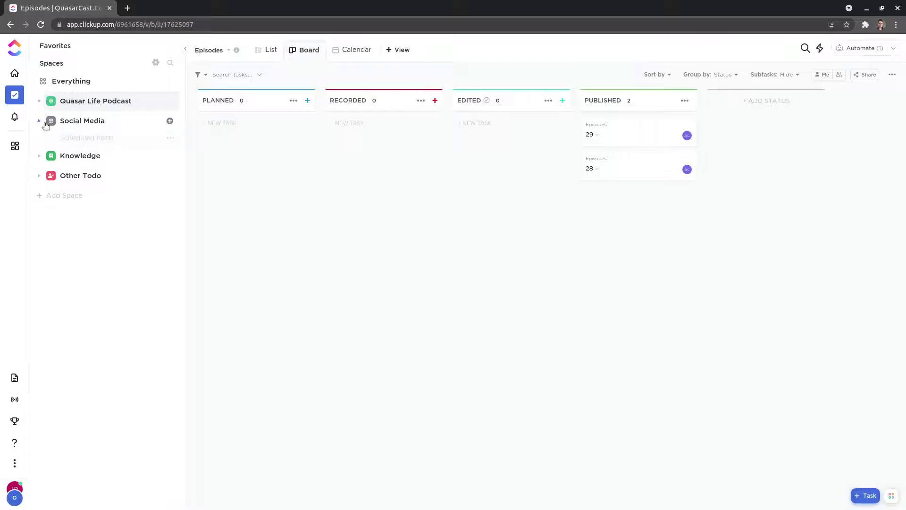
- Open Social Media › Scheduled Posts, then expand and collapse task 29's subtasks
click(84, 121)
click(87, 140)
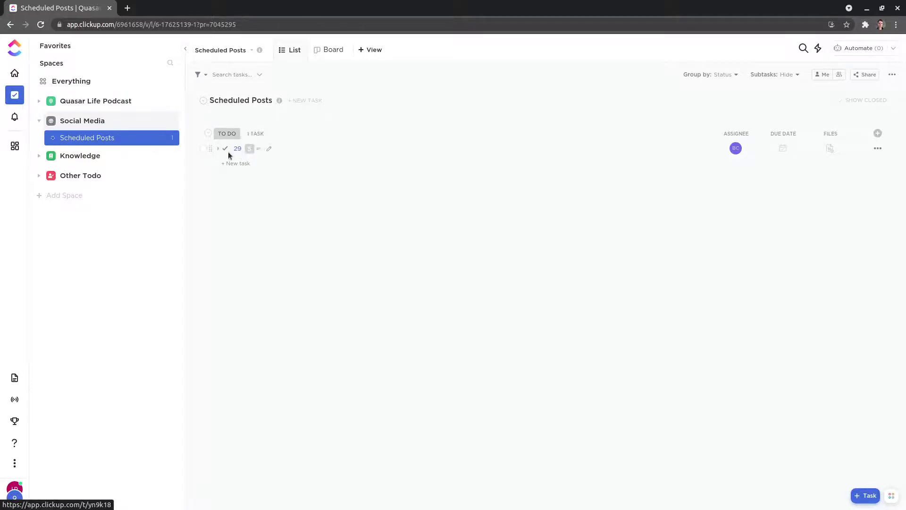
click(250, 149)
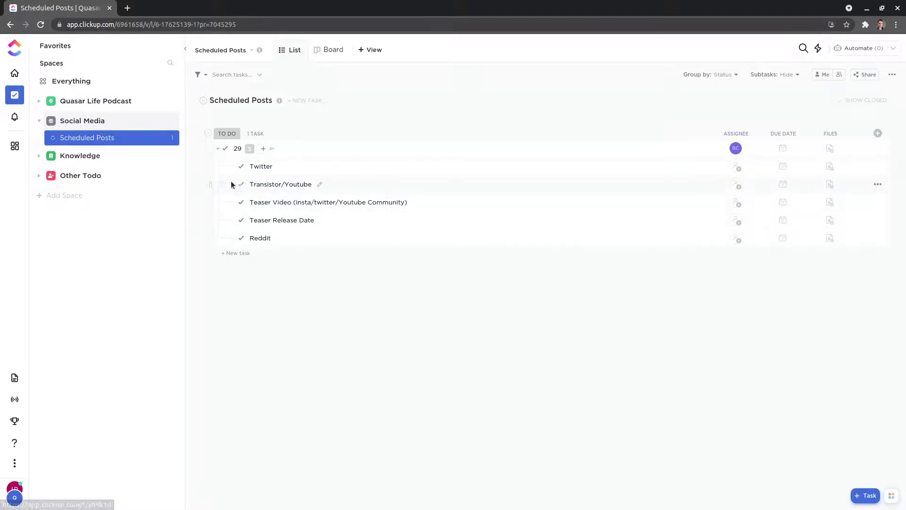
click(219, 149)
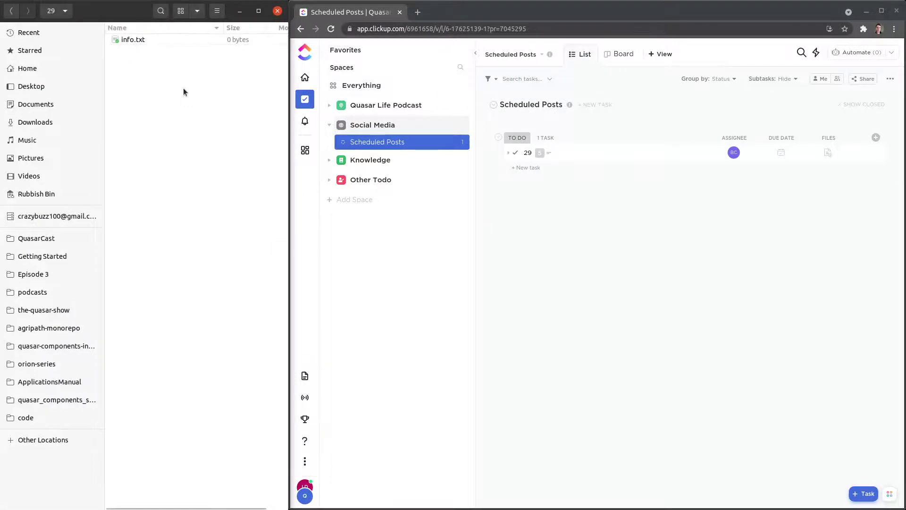
- Check that info.txt is empty and close it, then maximize Chrome on the New Podcast Process! doc
double_click(133, 41)
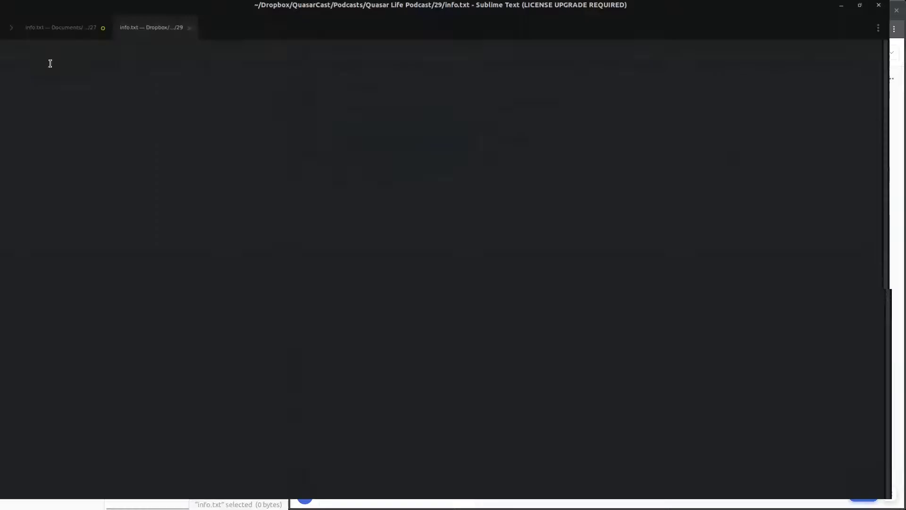
click(896, 10)
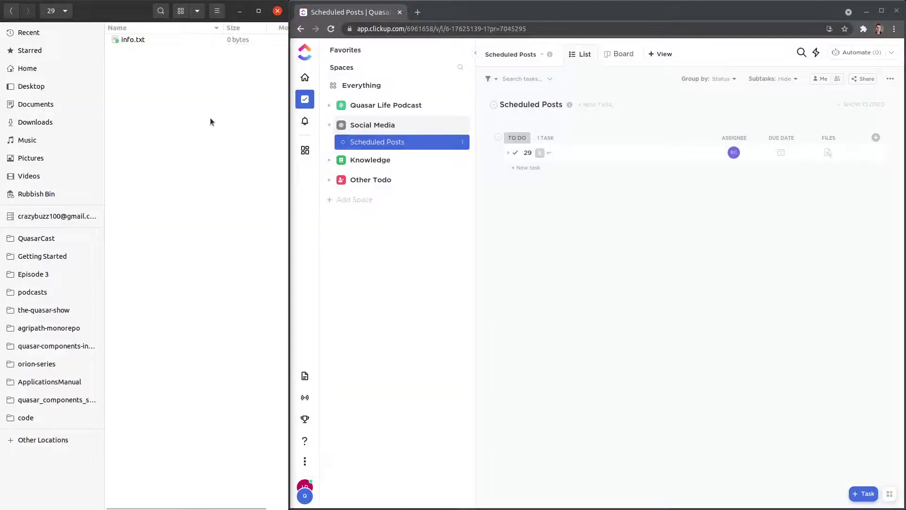
double_click(503, 13)
click(101, 102)
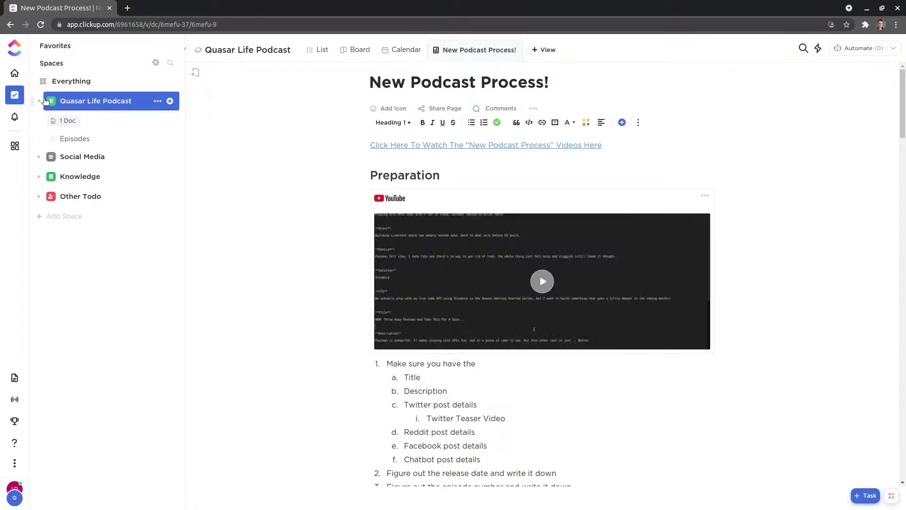
- Collapse Quasar Life Podcast, glance at Social Media, then open Knowledge's Books list
click(45, 101)
click(78, 120)
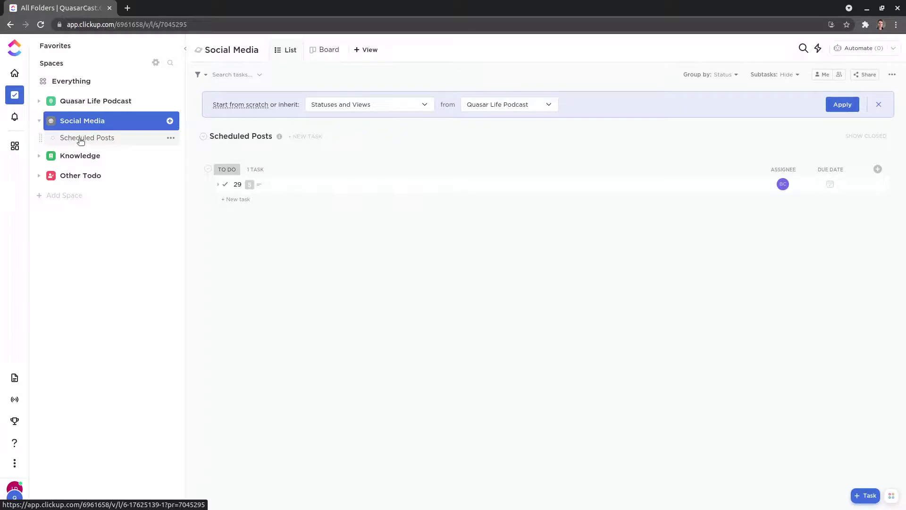
click(39, 122)
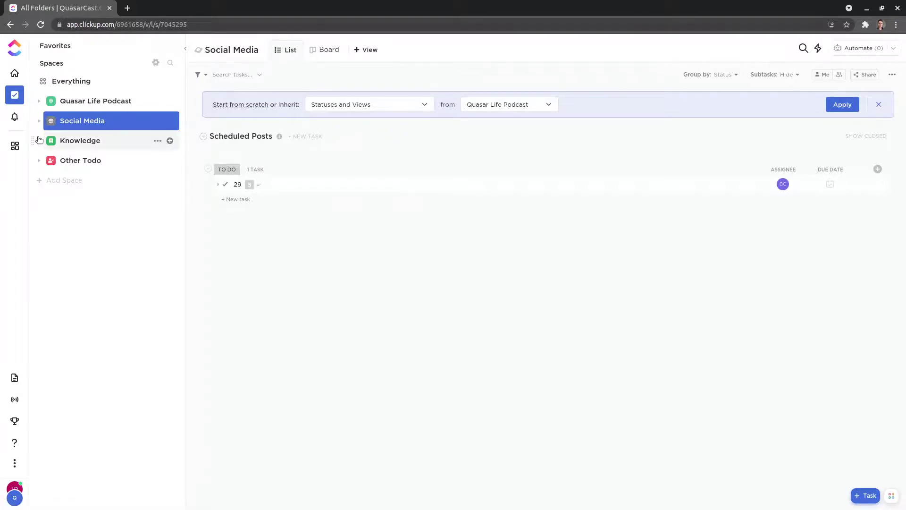
click(39, 141)
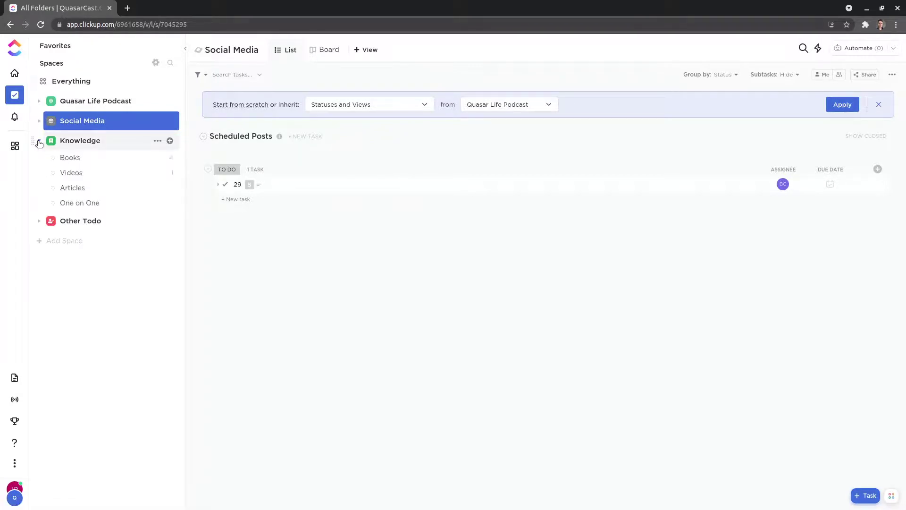
click(70, 159)
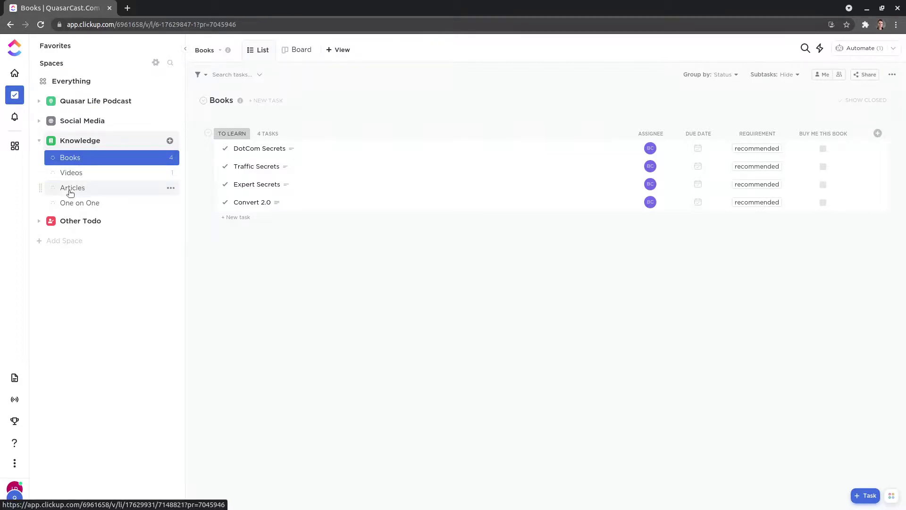
- View the empty Articles list, then collapse Knowledge and expand the Other Todo space
click(70, 188)
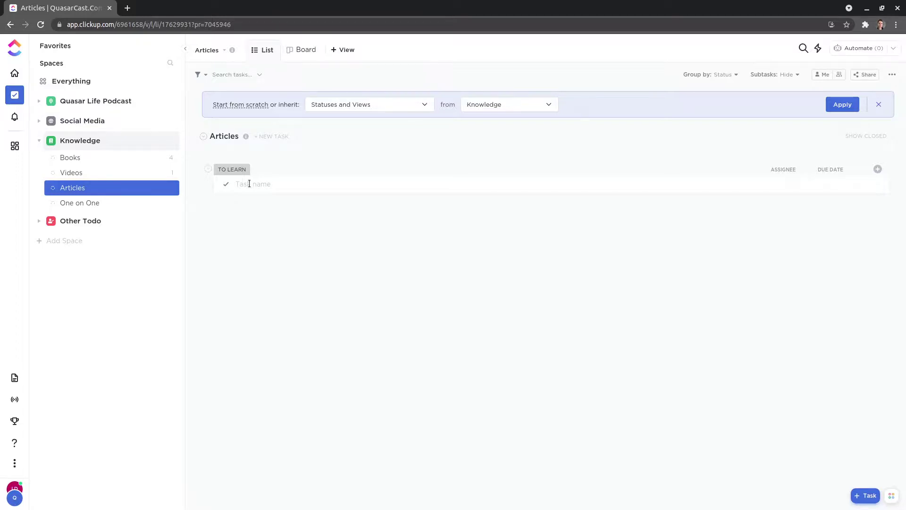
click(40, 141)
click(39, 160)
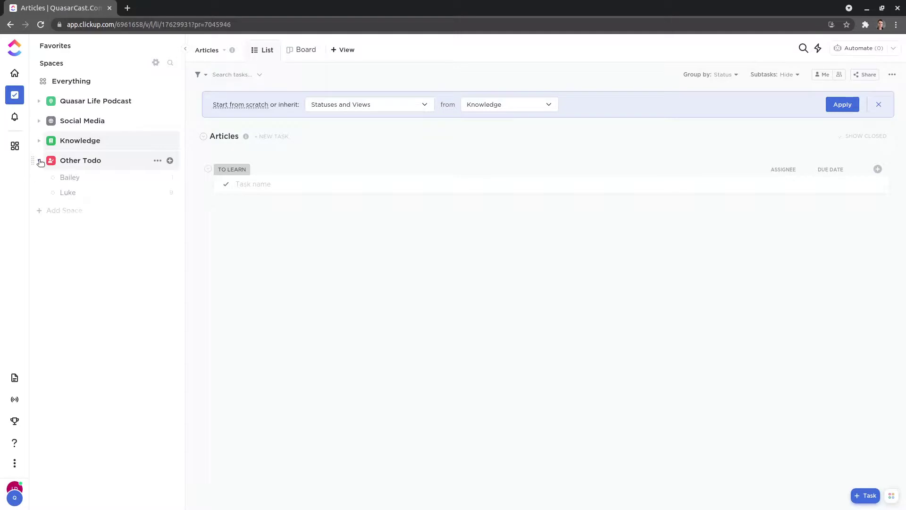
- Browse the first team member's list, then open the second member's nine-task list and collapse Other Todo
click(71, 178)
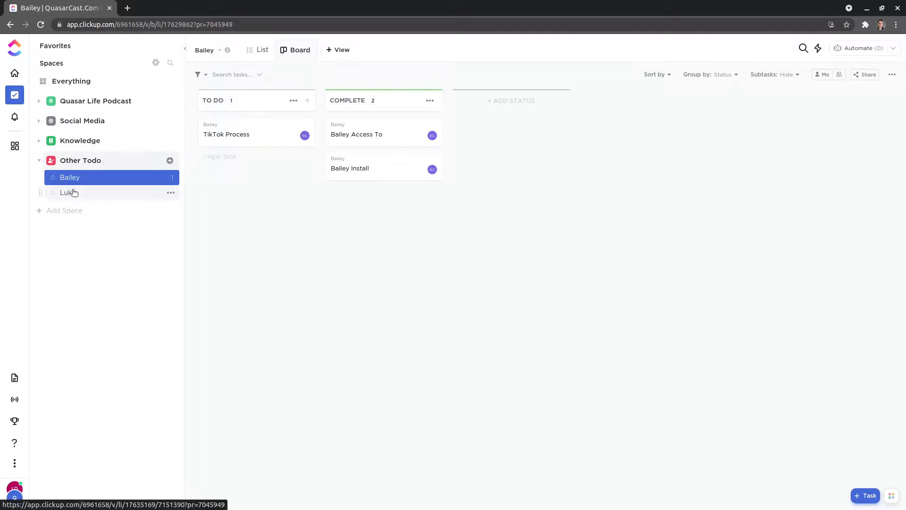
click(73, 192)
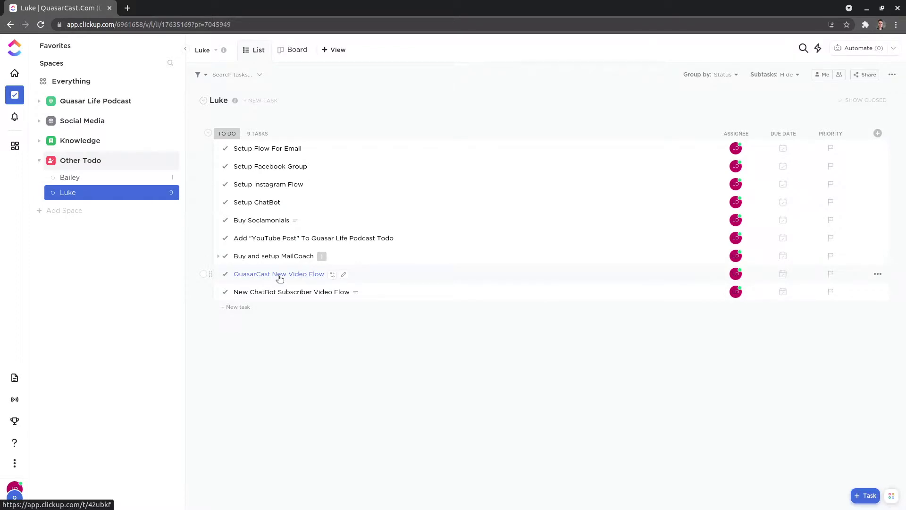
click(40, 161)
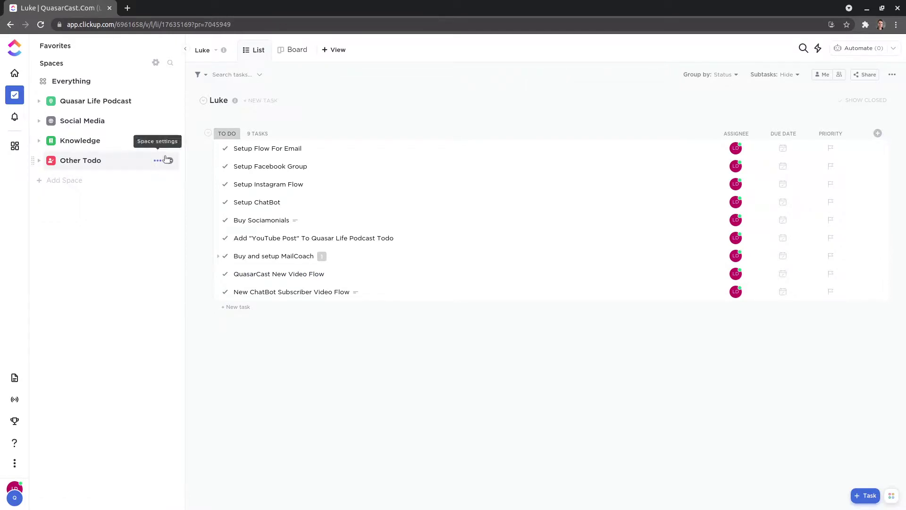
click(284, 50)
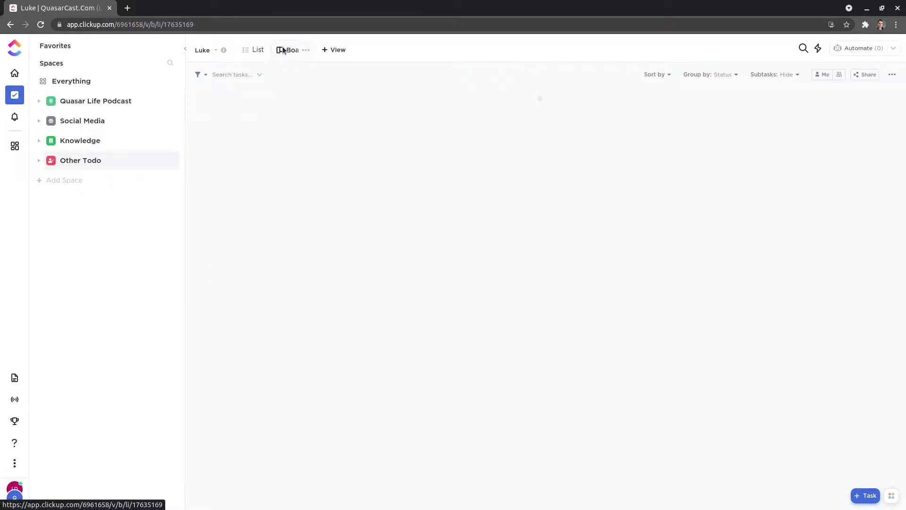
click(329, 51)
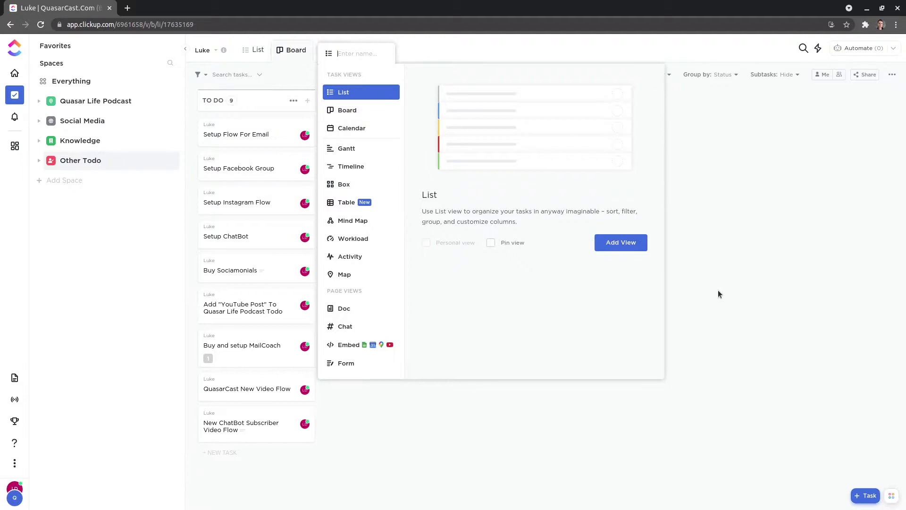
drag(719, 294, 590, 303)
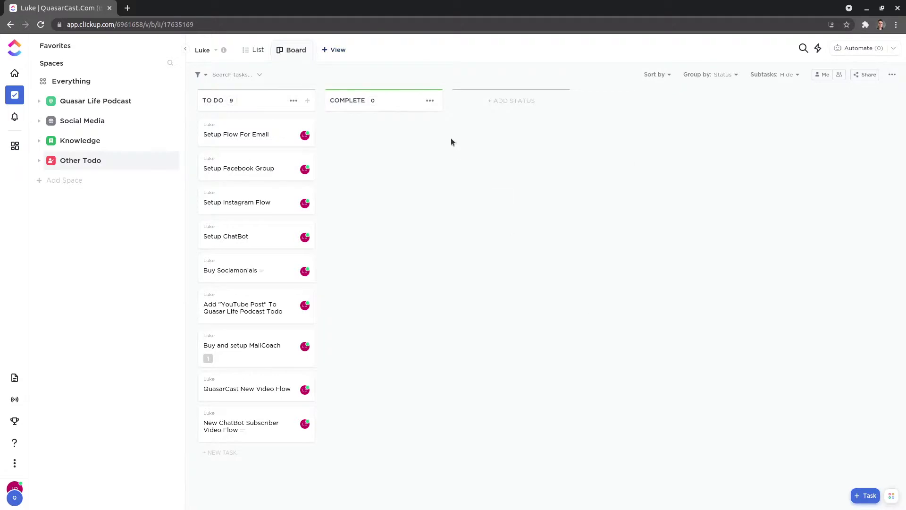
click(333, 45)
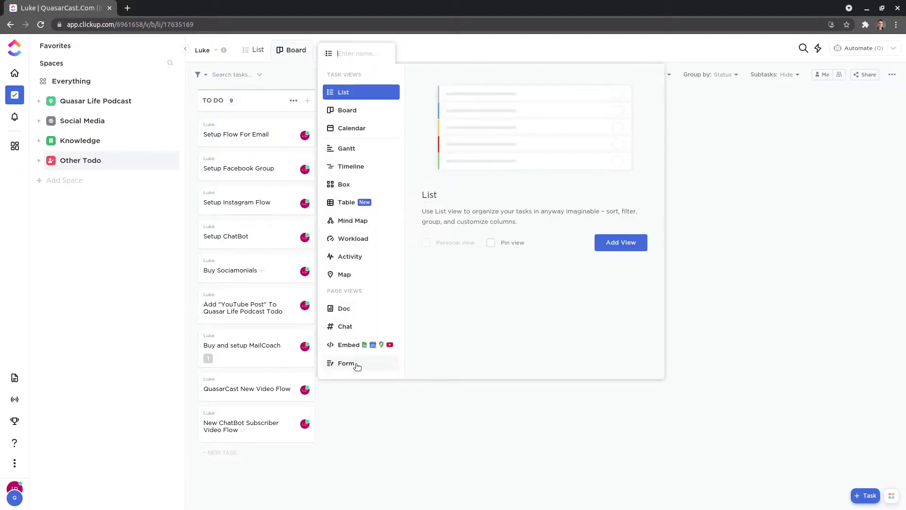
click(350, 364)
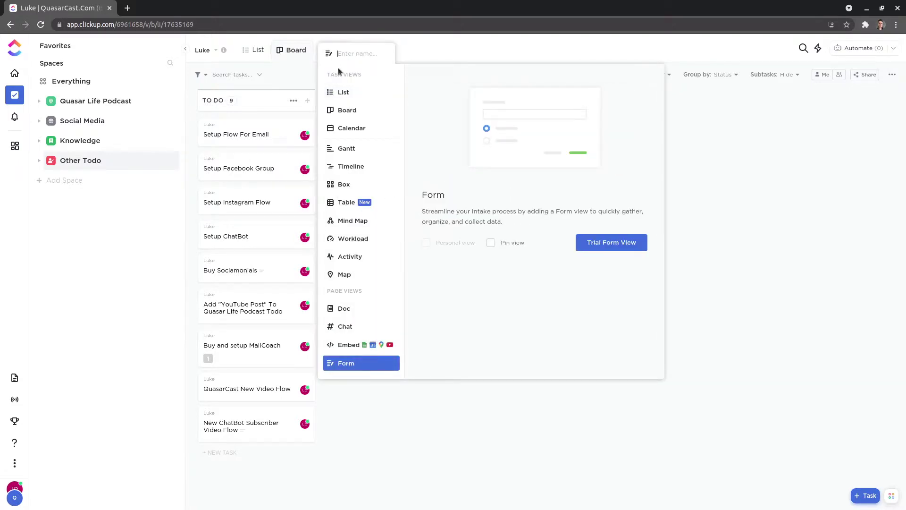
click(707, 162)
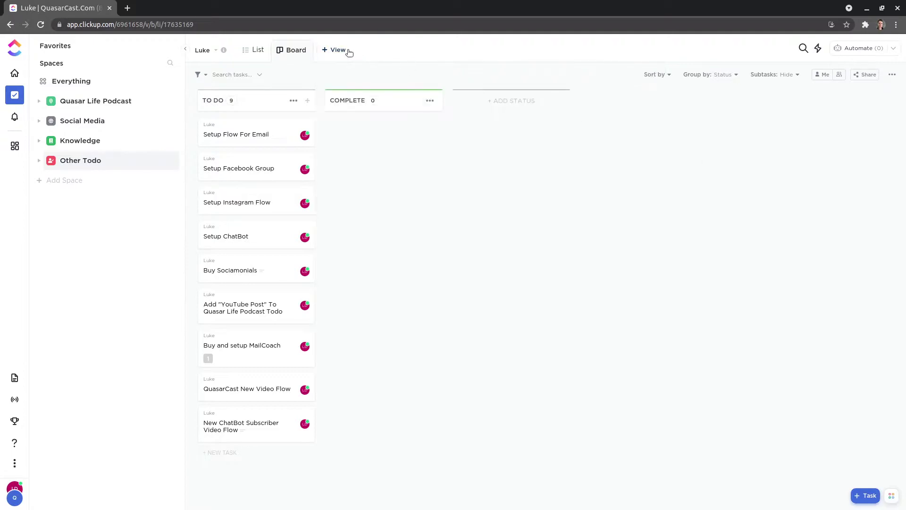
click(346, 50)
click(364, 367)
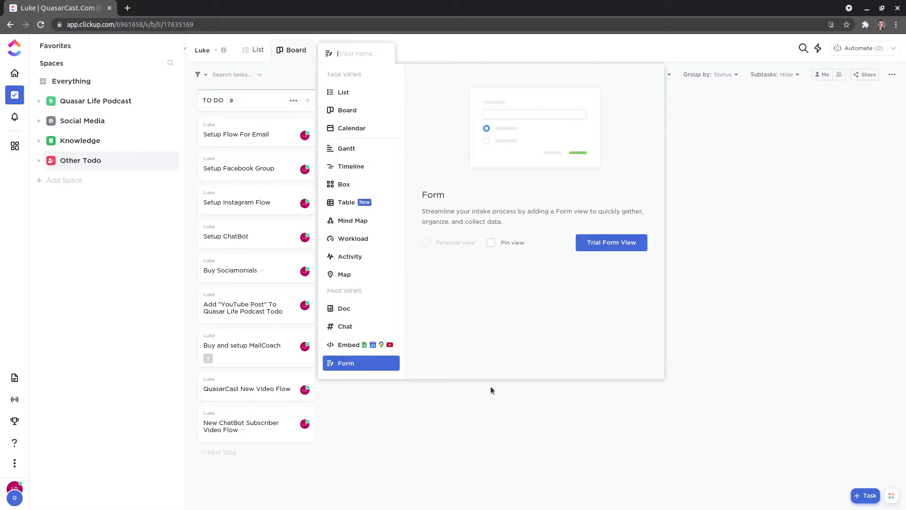
click(434, 392)
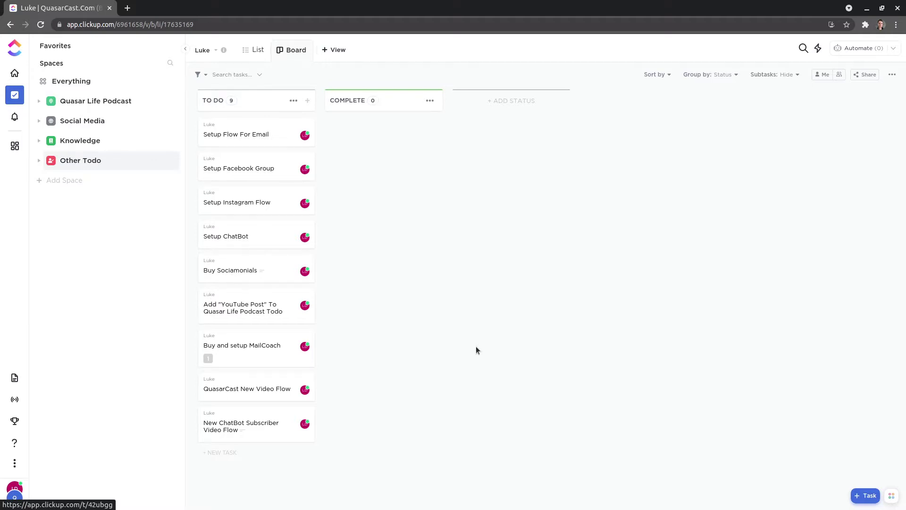
- Restore the browser beside the file manager and confirm the list has zero active automations
double_click(567, 8)
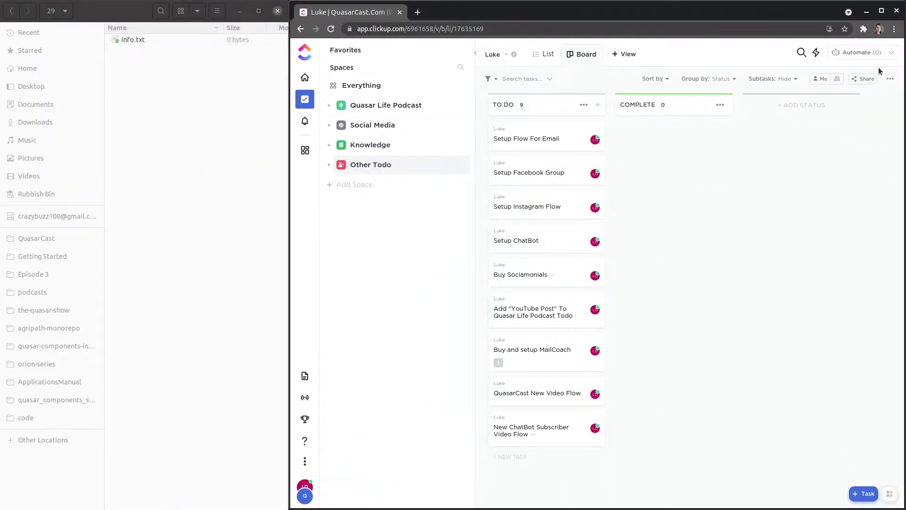
click(861, 54)
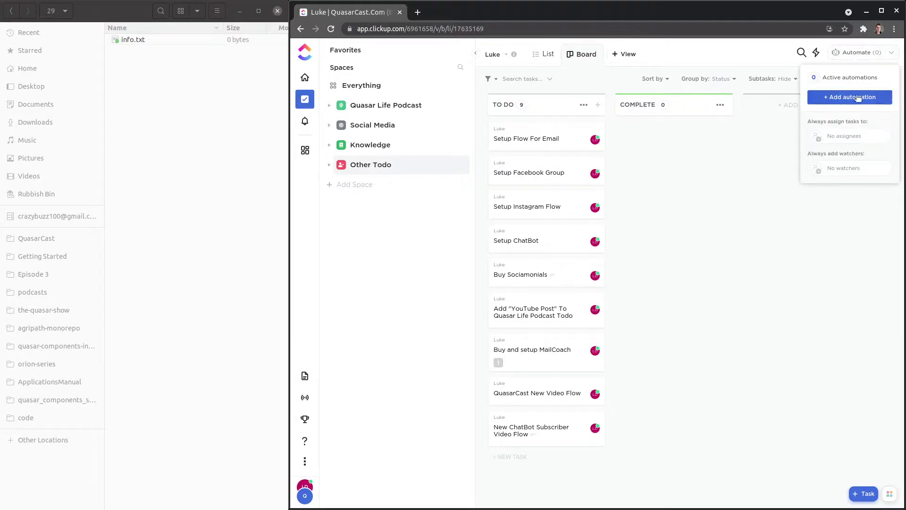
click(867, 256)
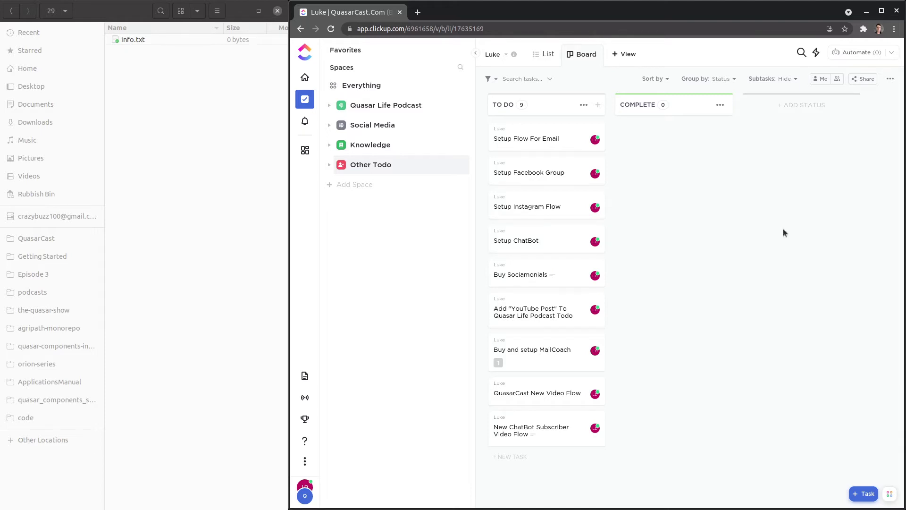
- Open a new browser tab and type 'integromat' in the address bar
key(ctrl+t)
text(int)
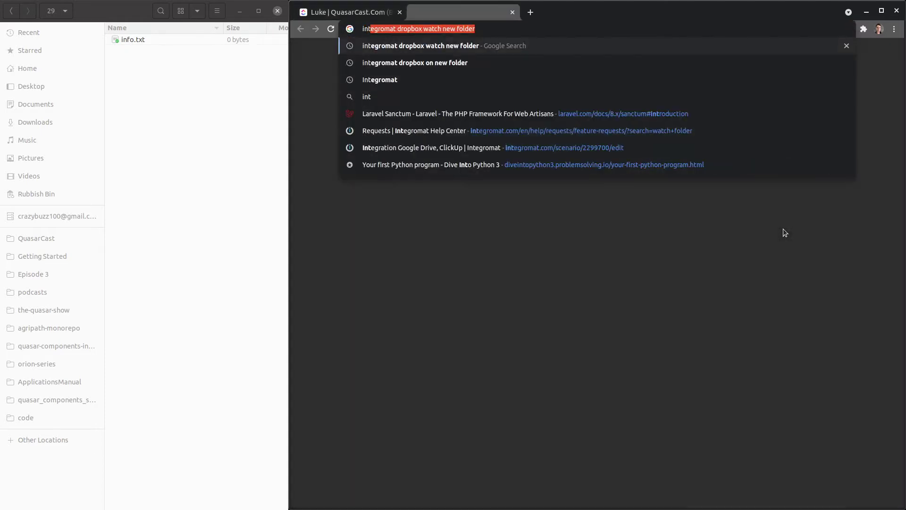
text(egromat)
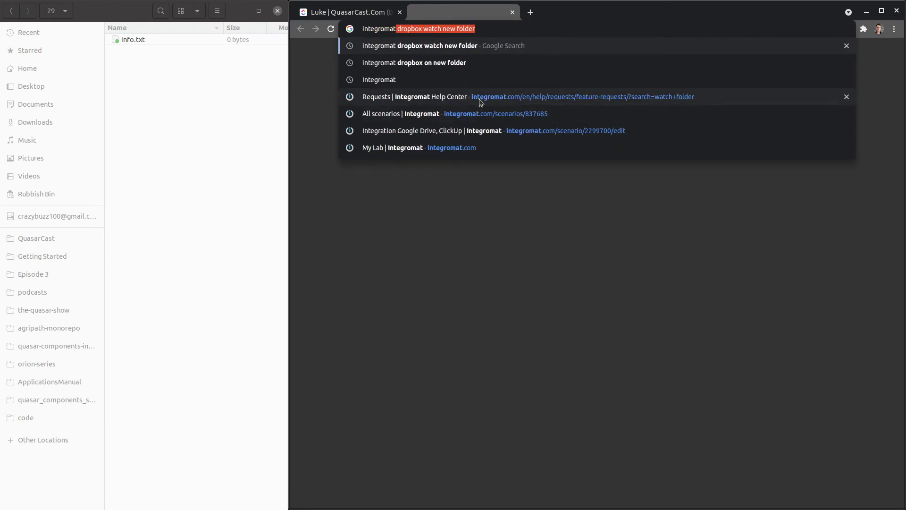
click(546, 238)
- Close the blank second browser tab, keeping only the task board tab
middle_click(479, 13)
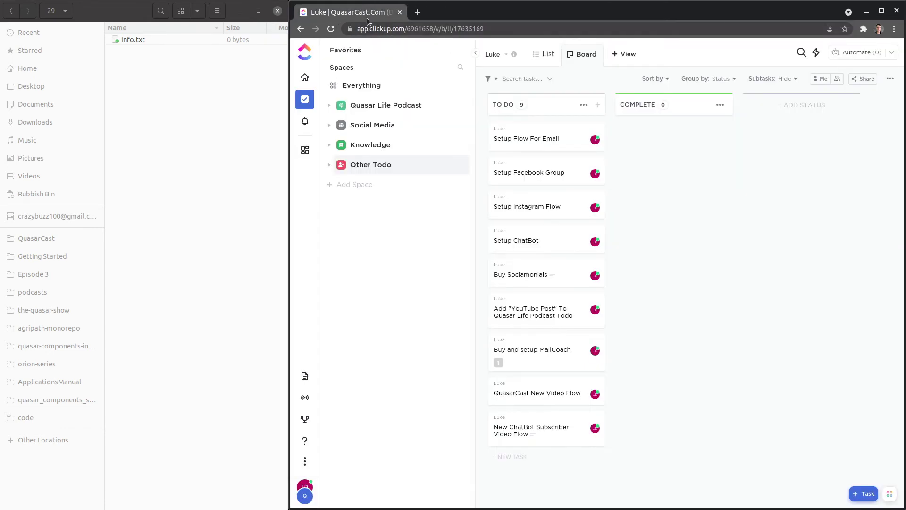